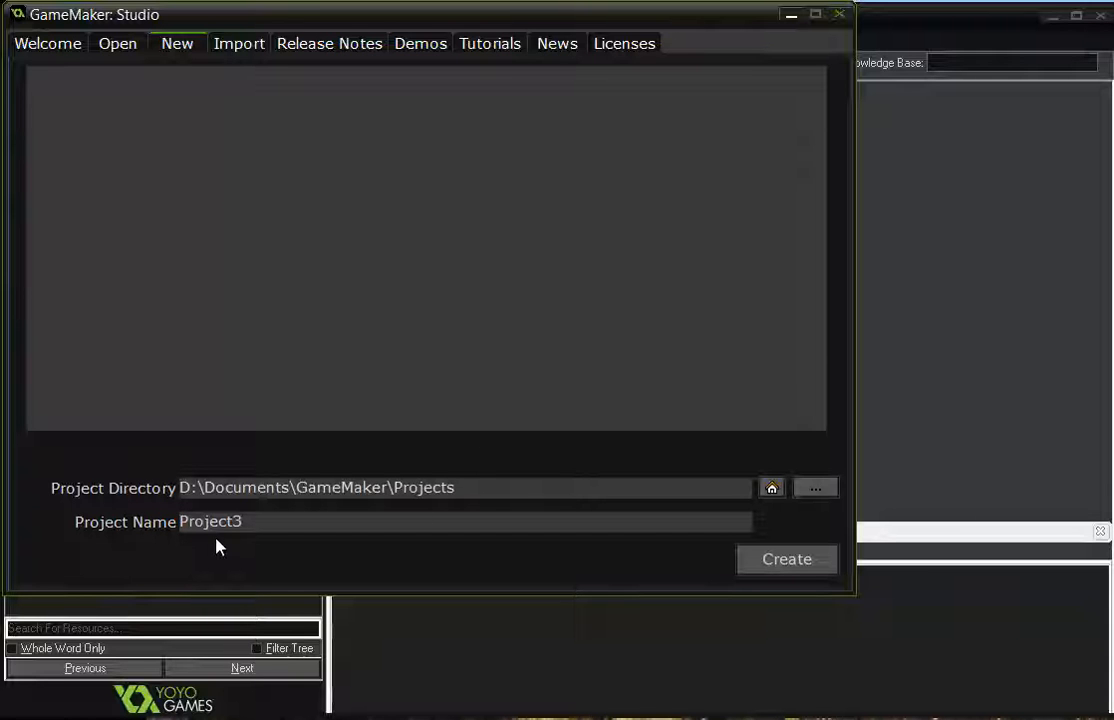
Step: Set the new project's directory to the Game On Files folder inside Google Drive\Data
left_click(815, 487)
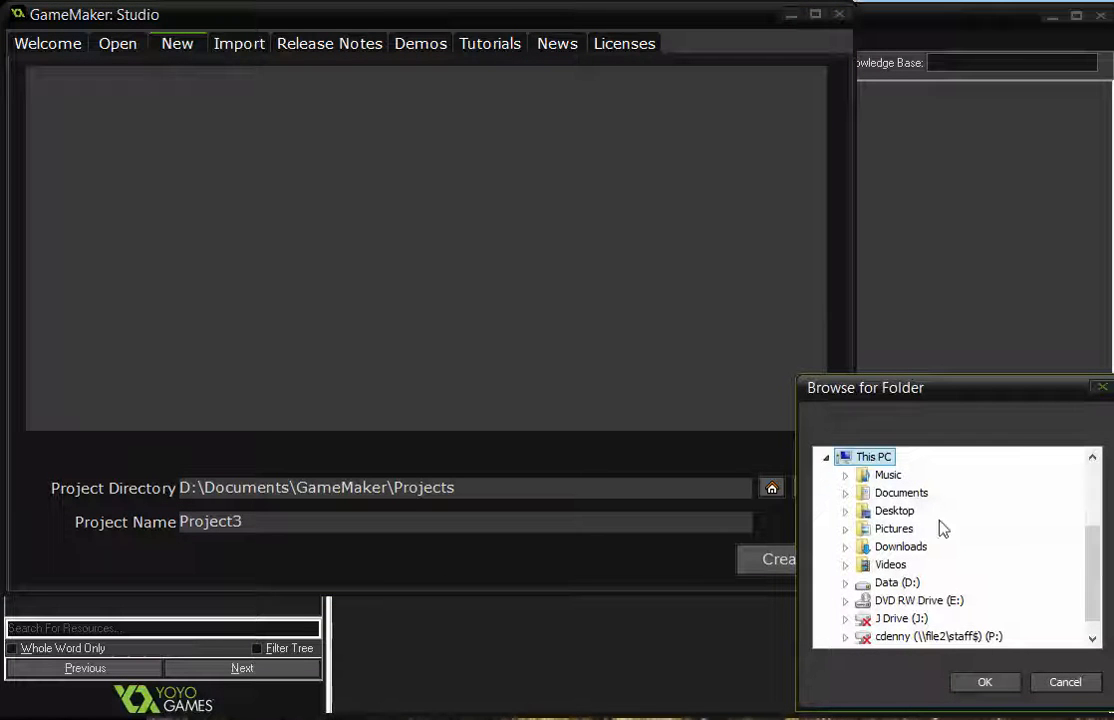
left_click(1092, 502)
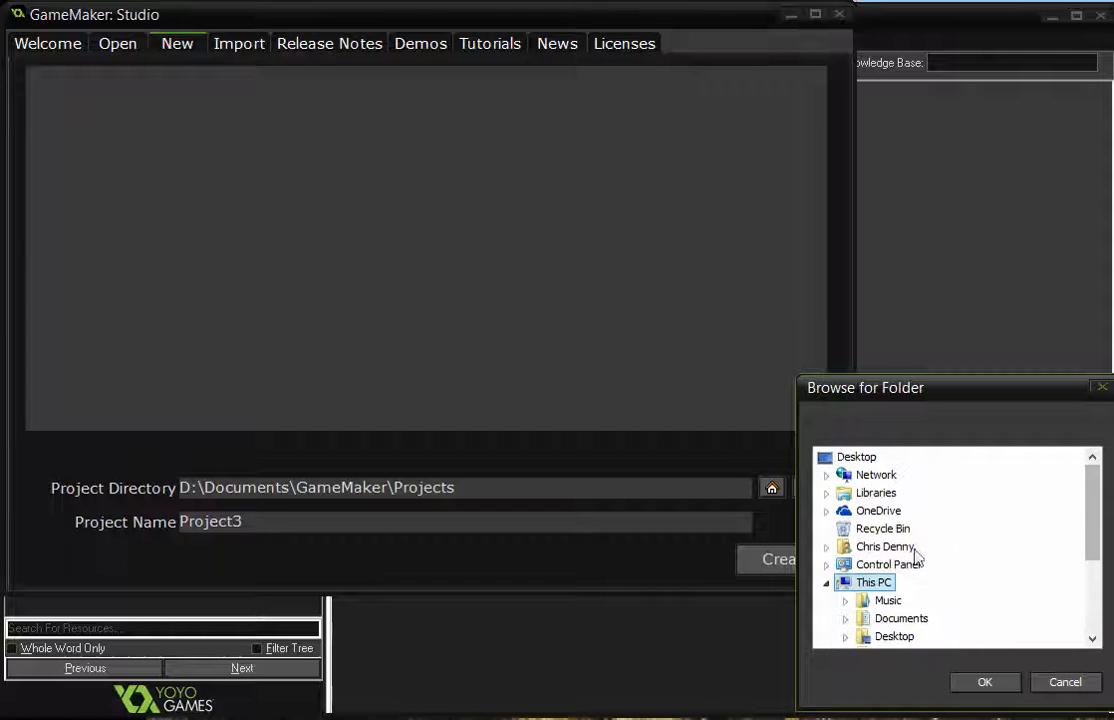
left_click(826, 546)
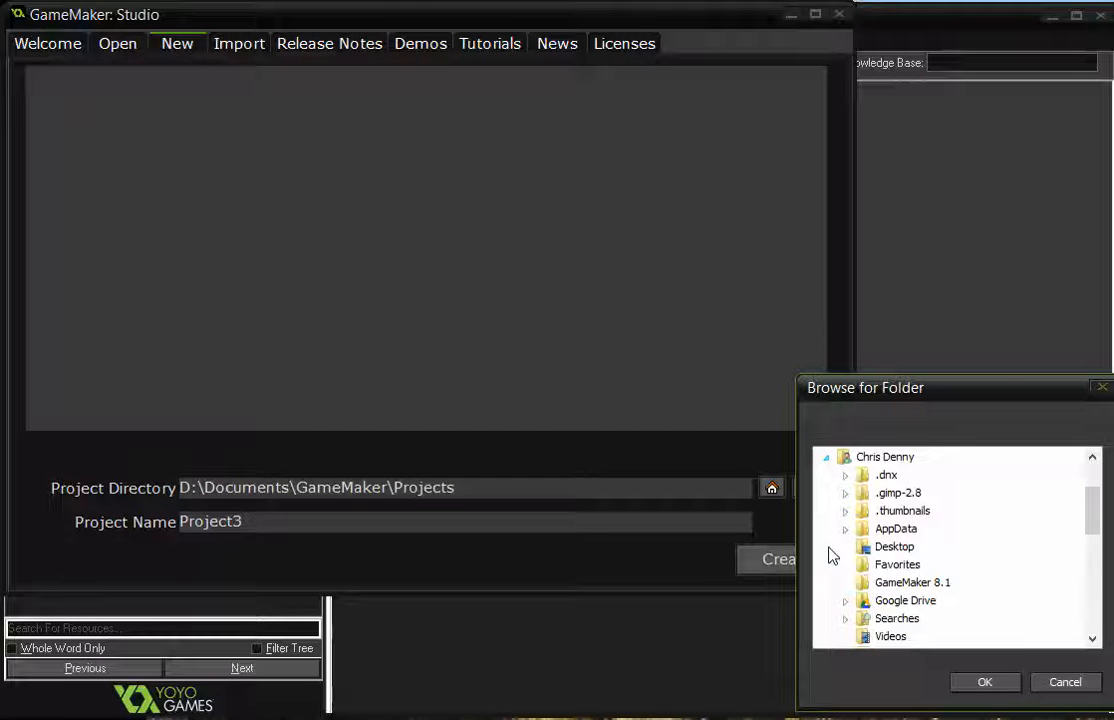
left_click(845, 603)
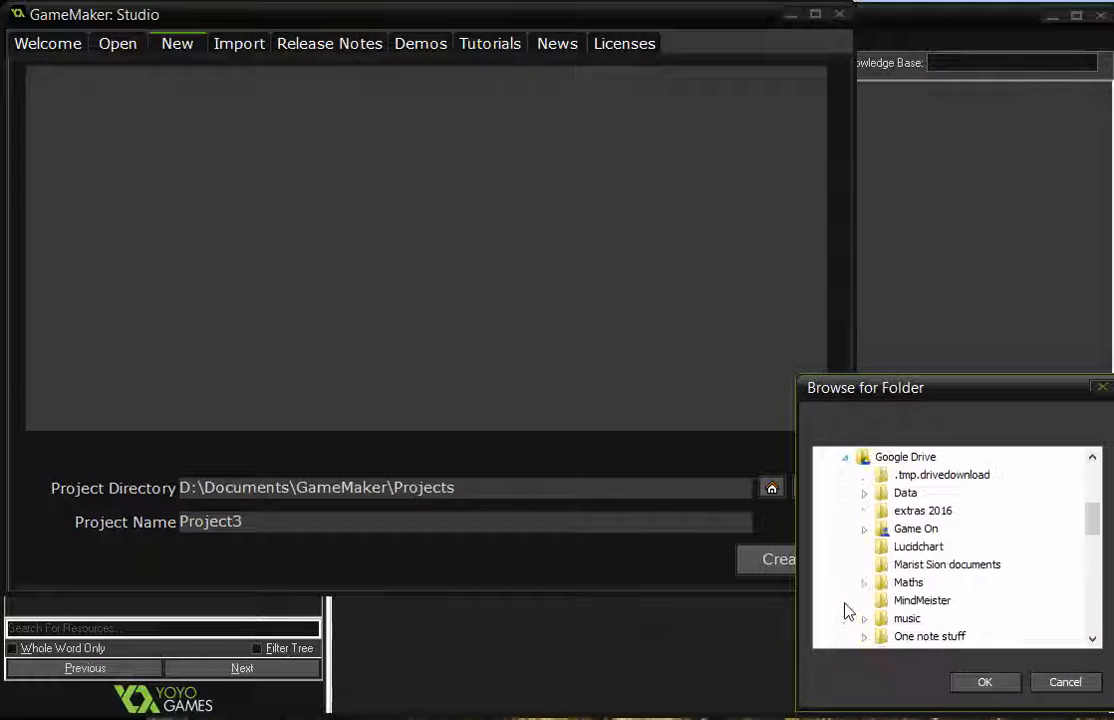
left_click(865, 495)
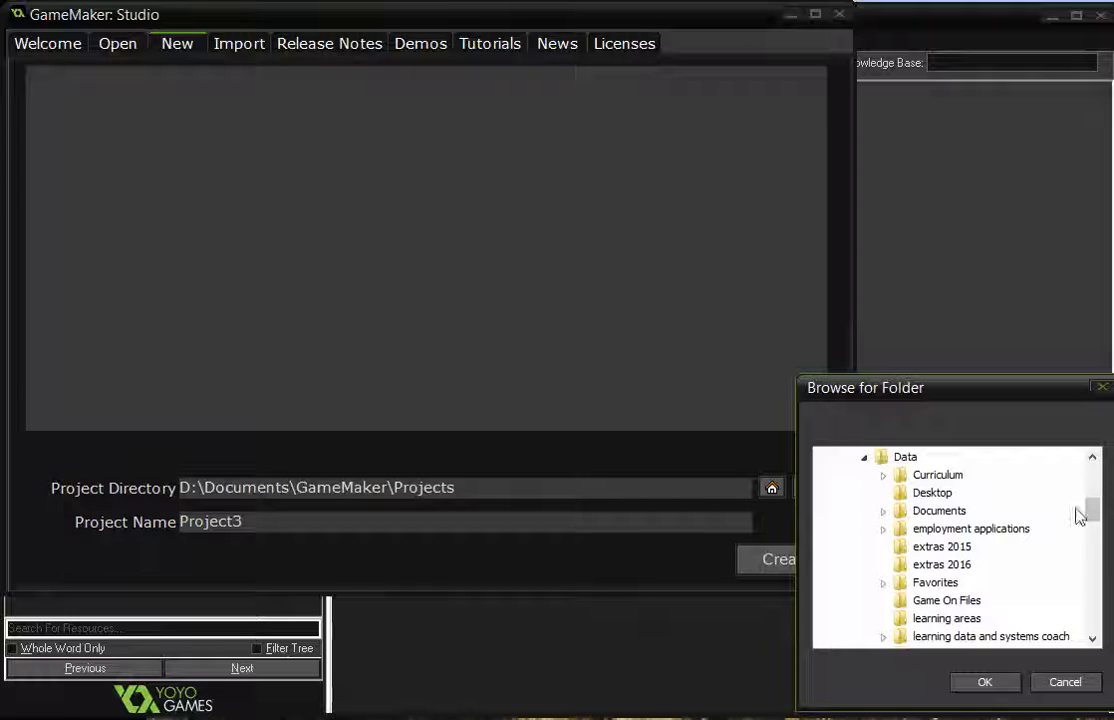
left_click(948, 603)
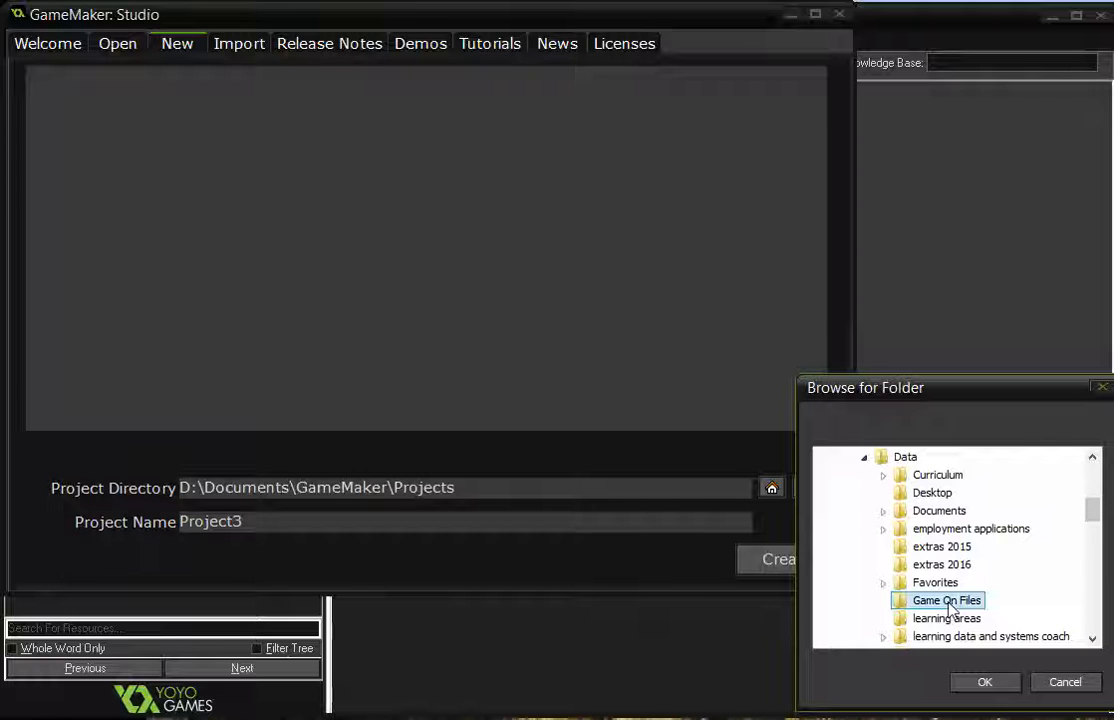
left_click(990, 683)
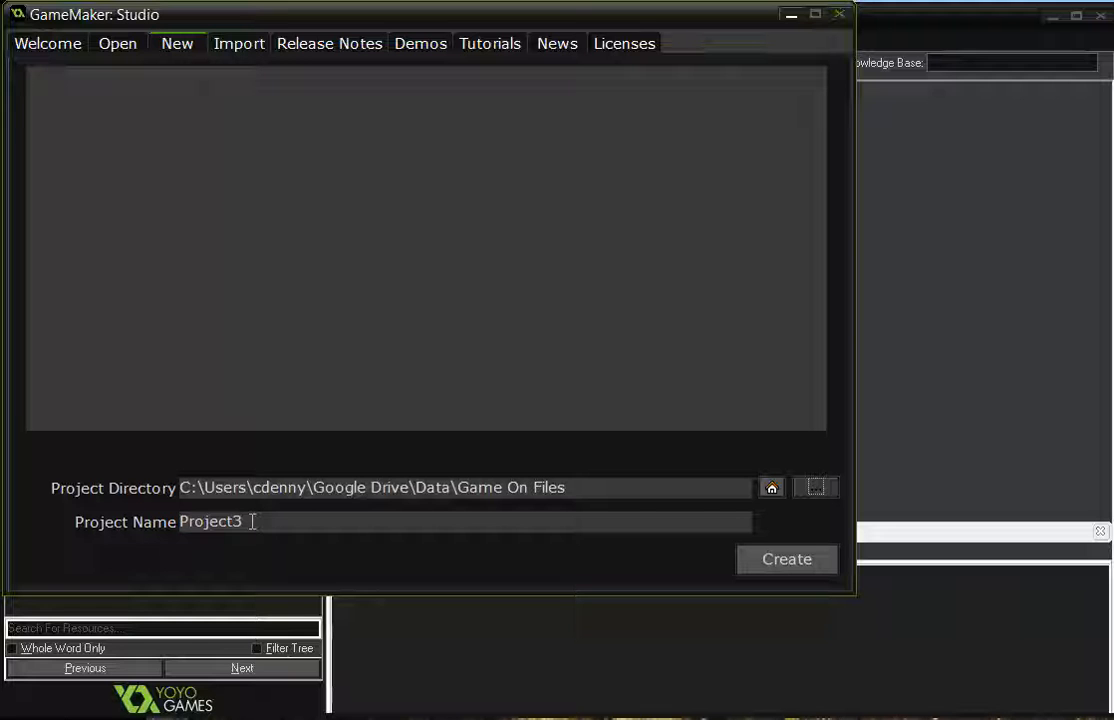
Step: Name the new project MAZE in capital letters
left_click_drag(251, 521, 145, 528)
type("ml")
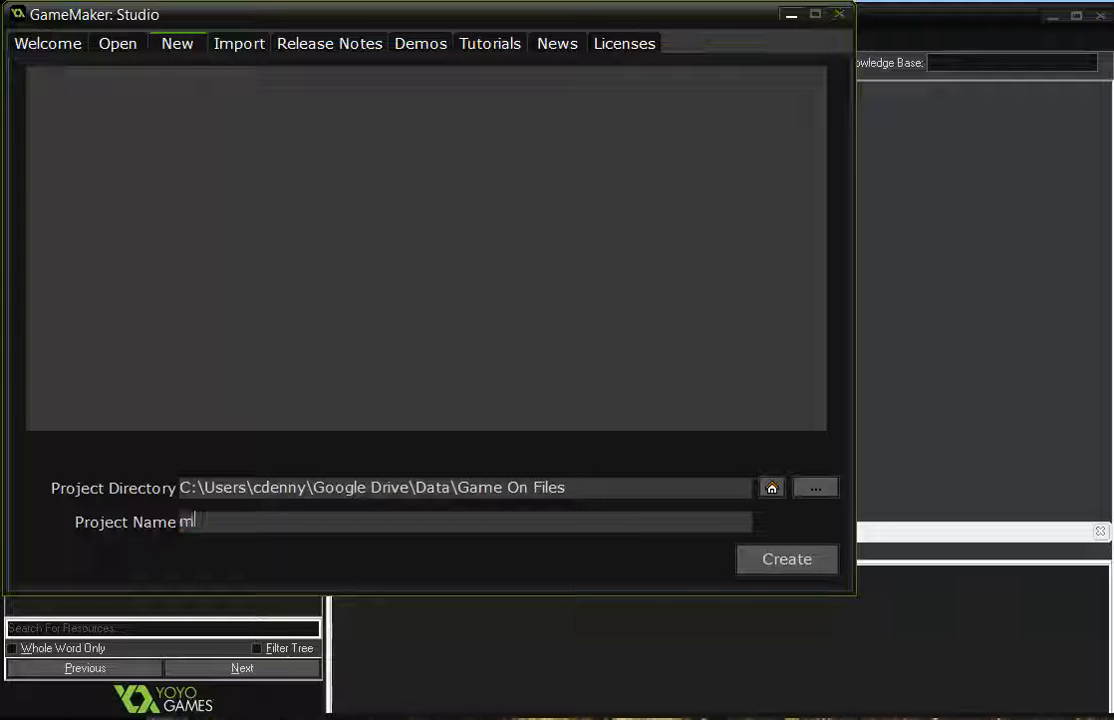
type("AZE")
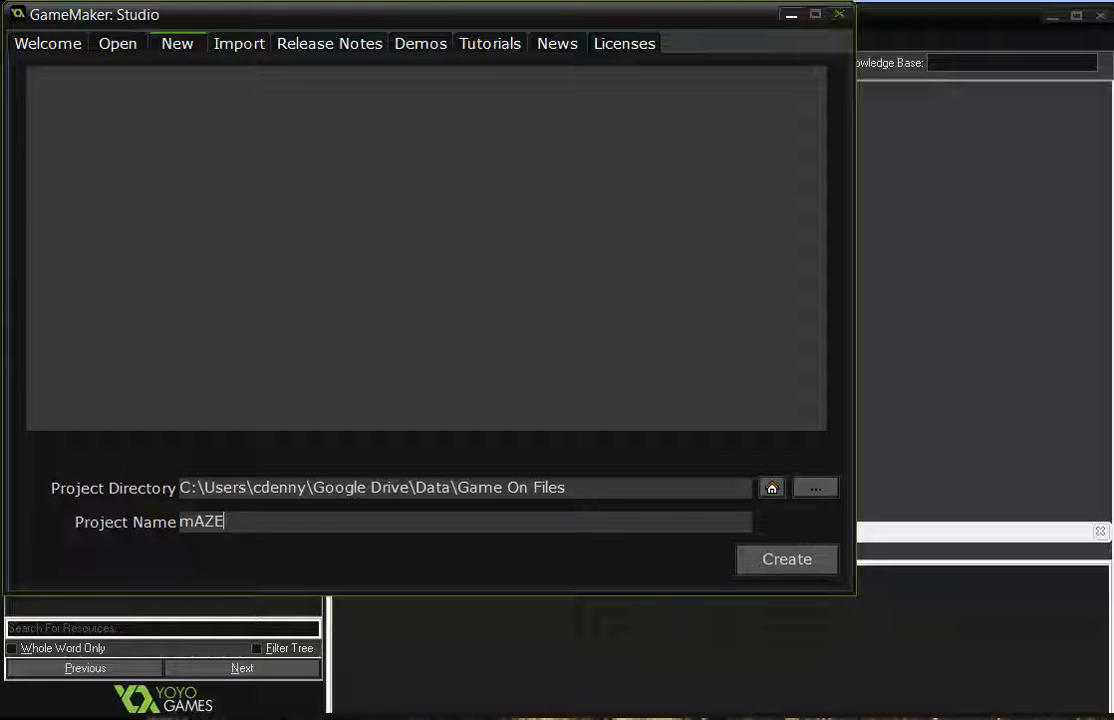
key("BackSpace")
key("BackSpace")
key("BackSpace")
key("BackSpace")
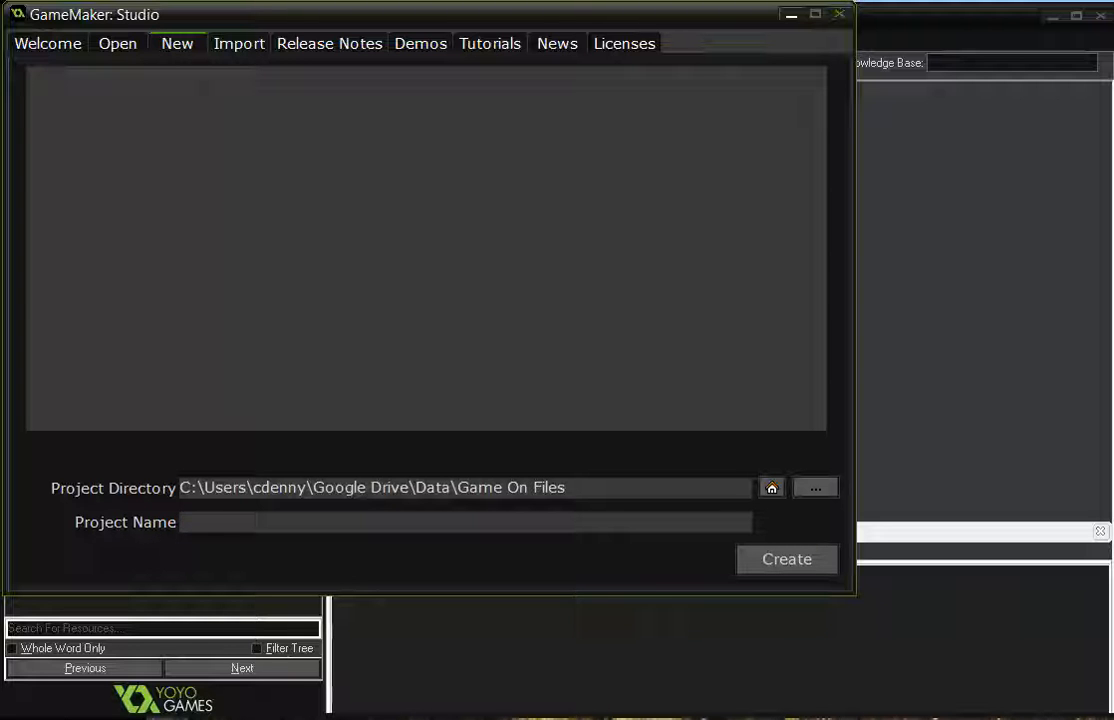
type("MAZE")
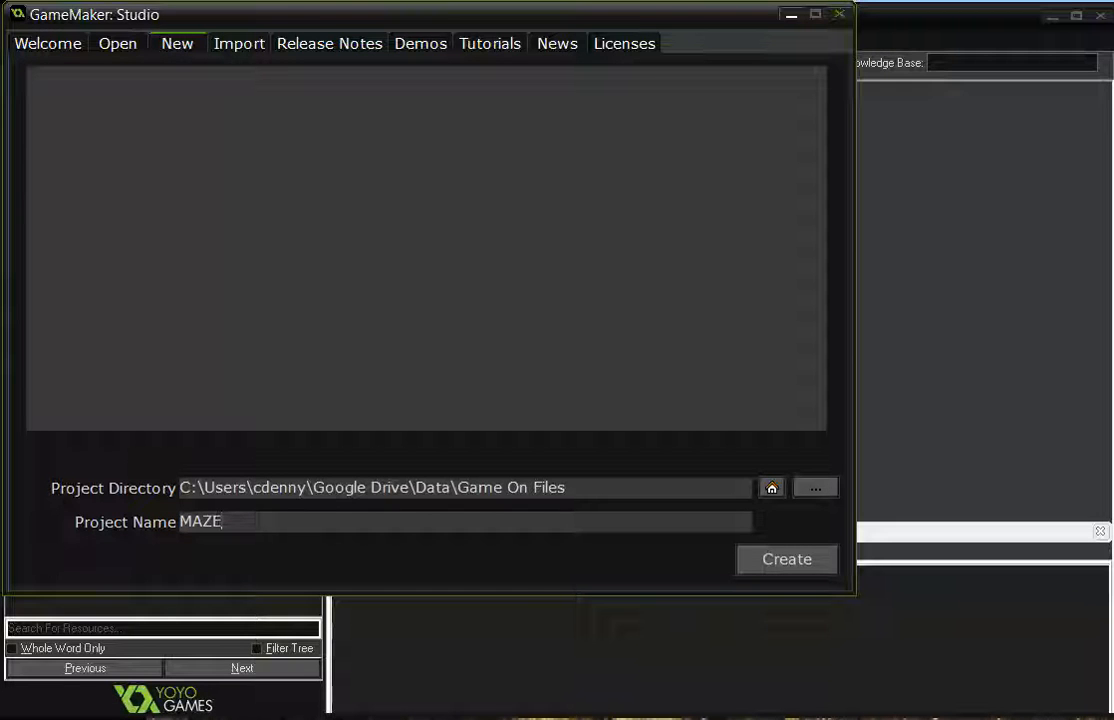
Step: Create the project without saving changes to the previously open game, and close the GameMaker News window
left_click(786, 560)
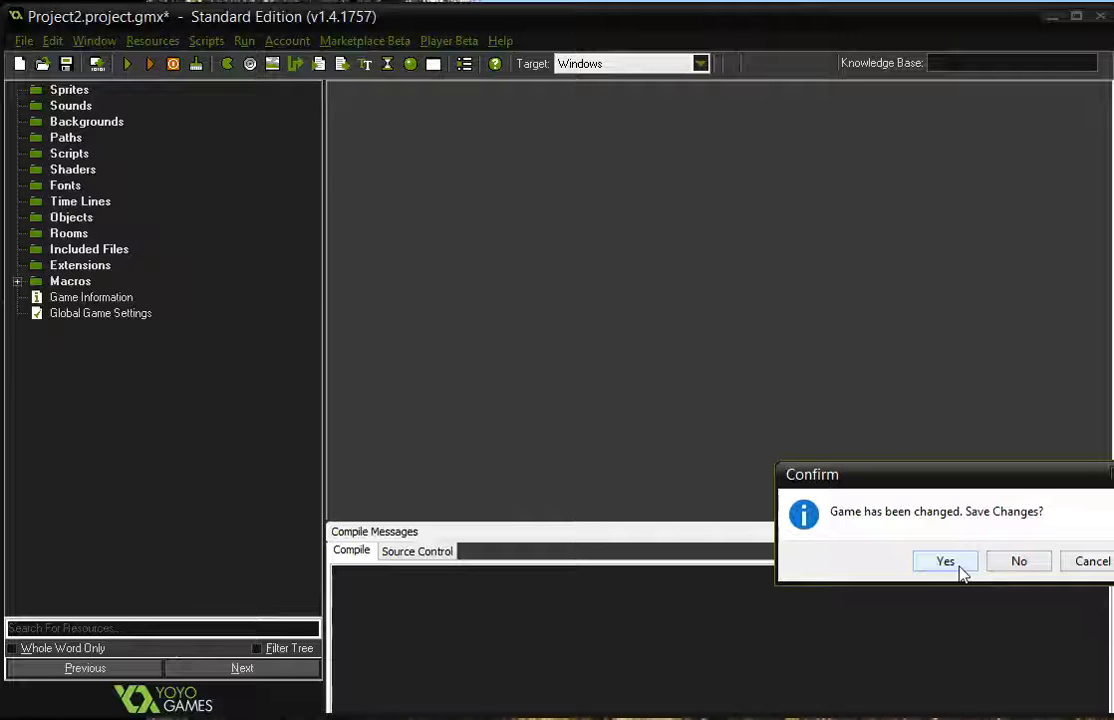
left_click(1019, 568)
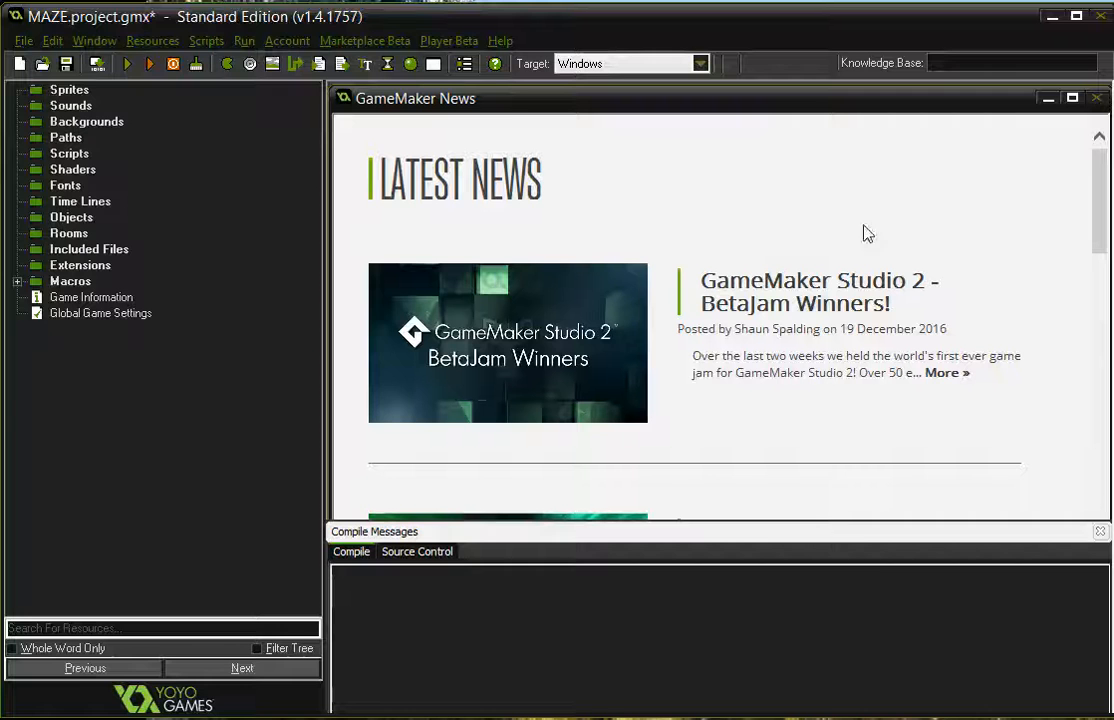
left_click(1097, 98)
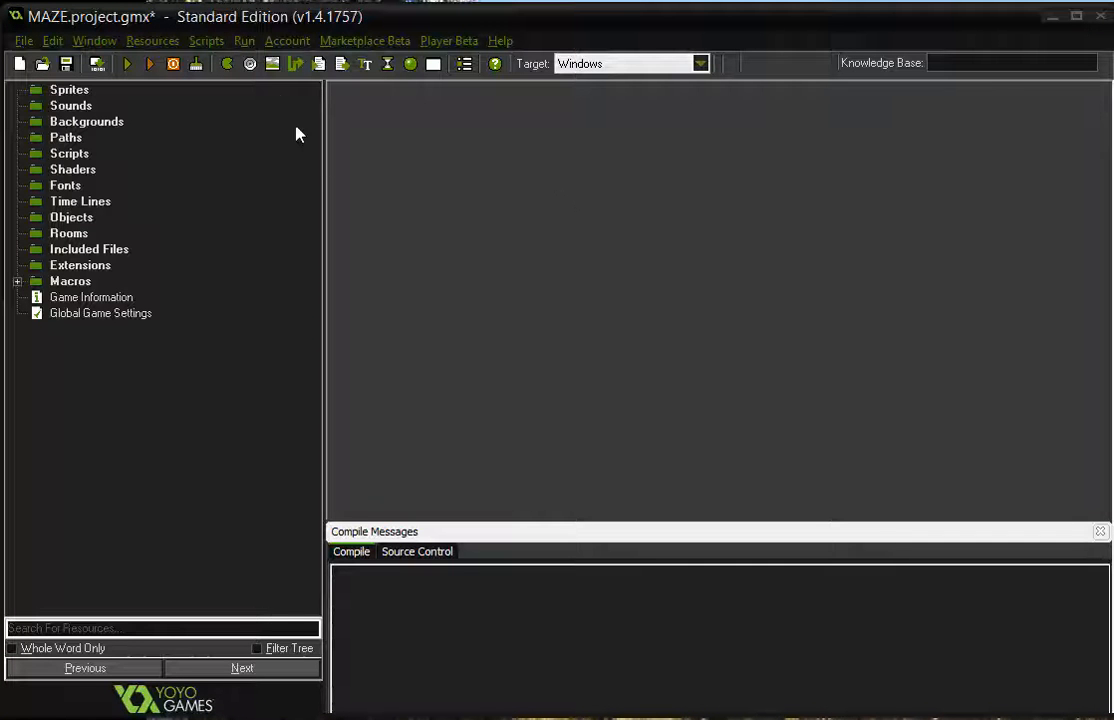
Step: Create a new sprite and load wood1_Icon (2).ico from the Wood1 folder in Google Drive\Game On\res051
left_click(227, 66)
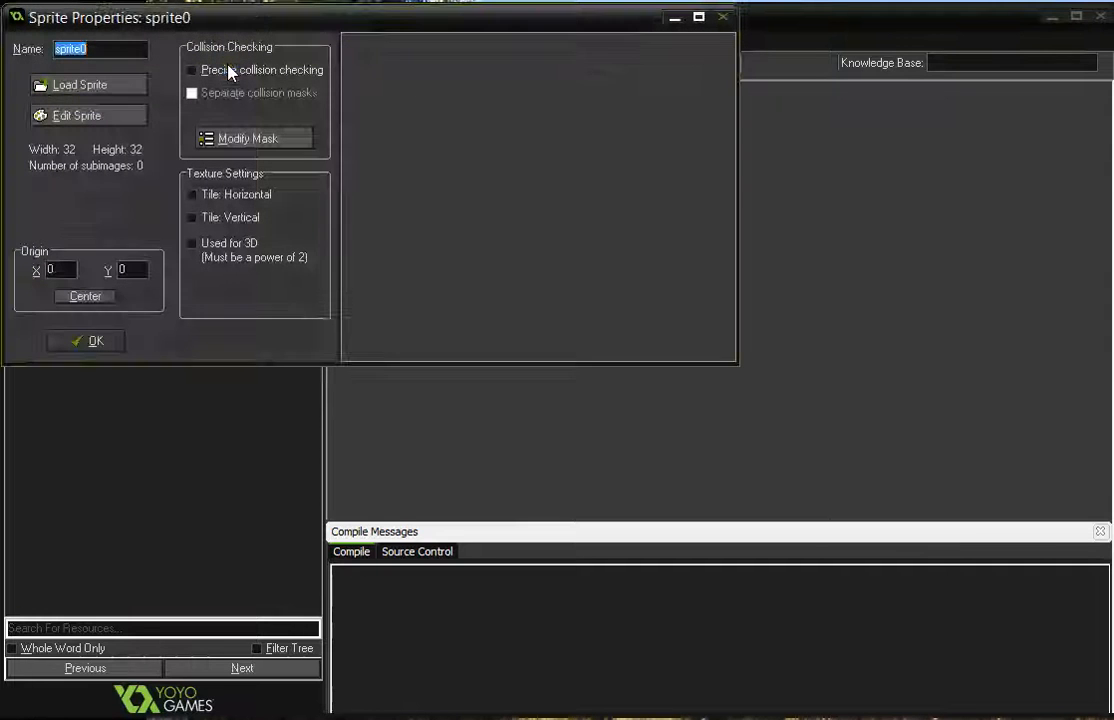
left_click(99, 117)
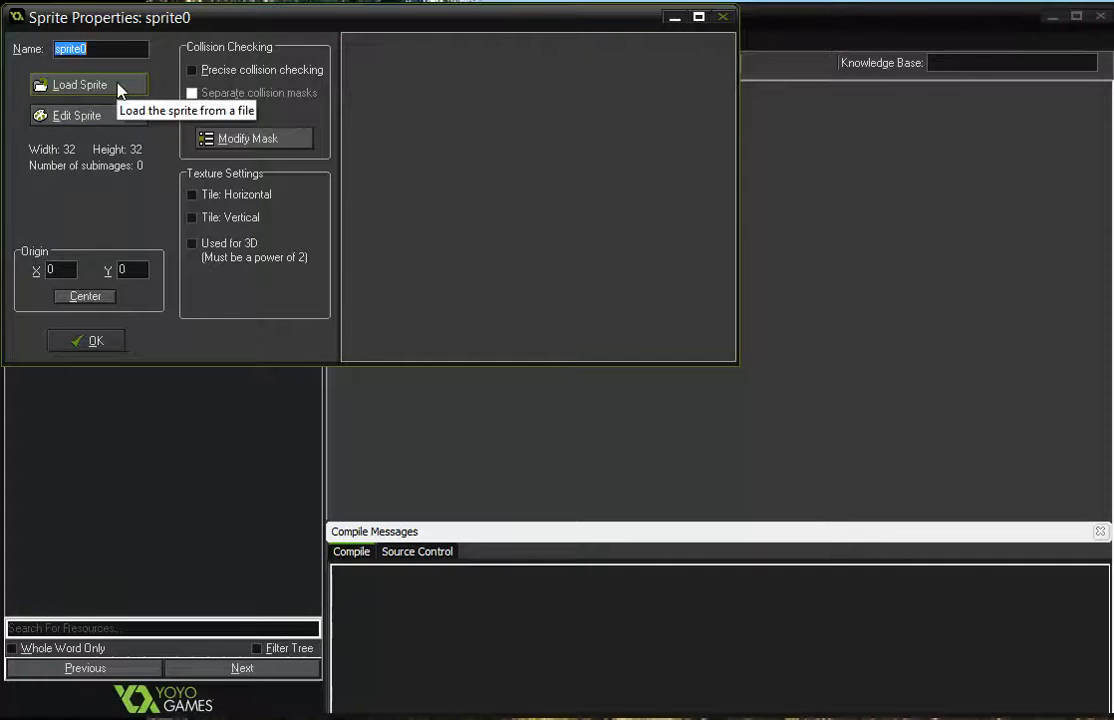
left_click(118, 87)
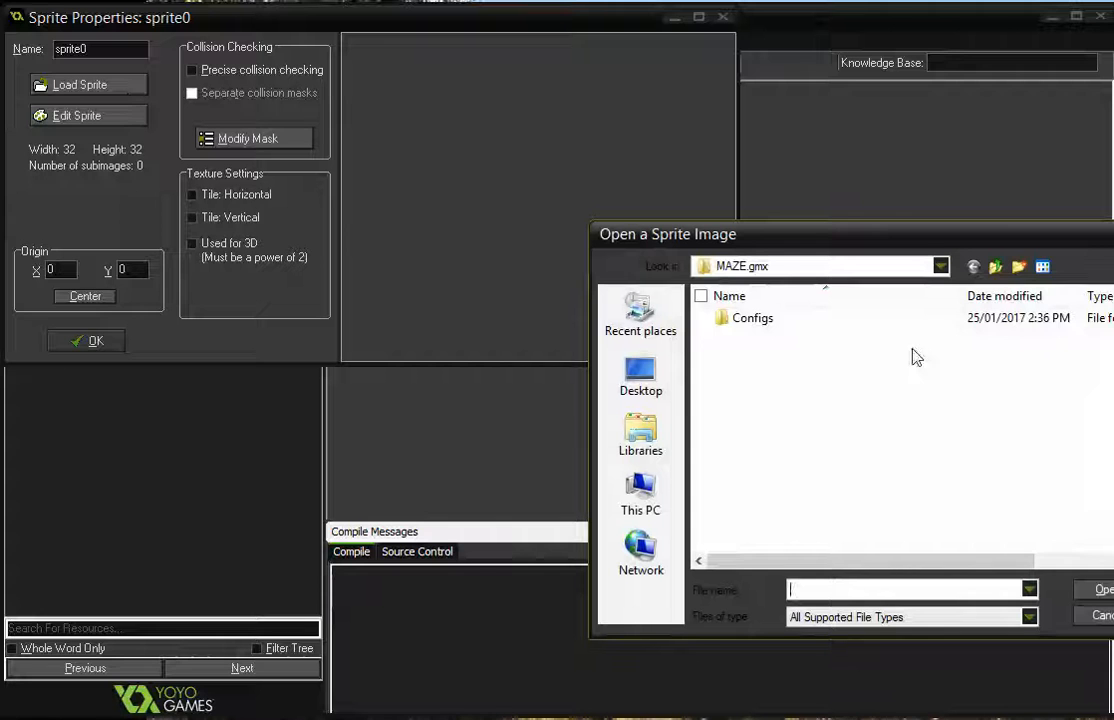
left_click(996, 268)
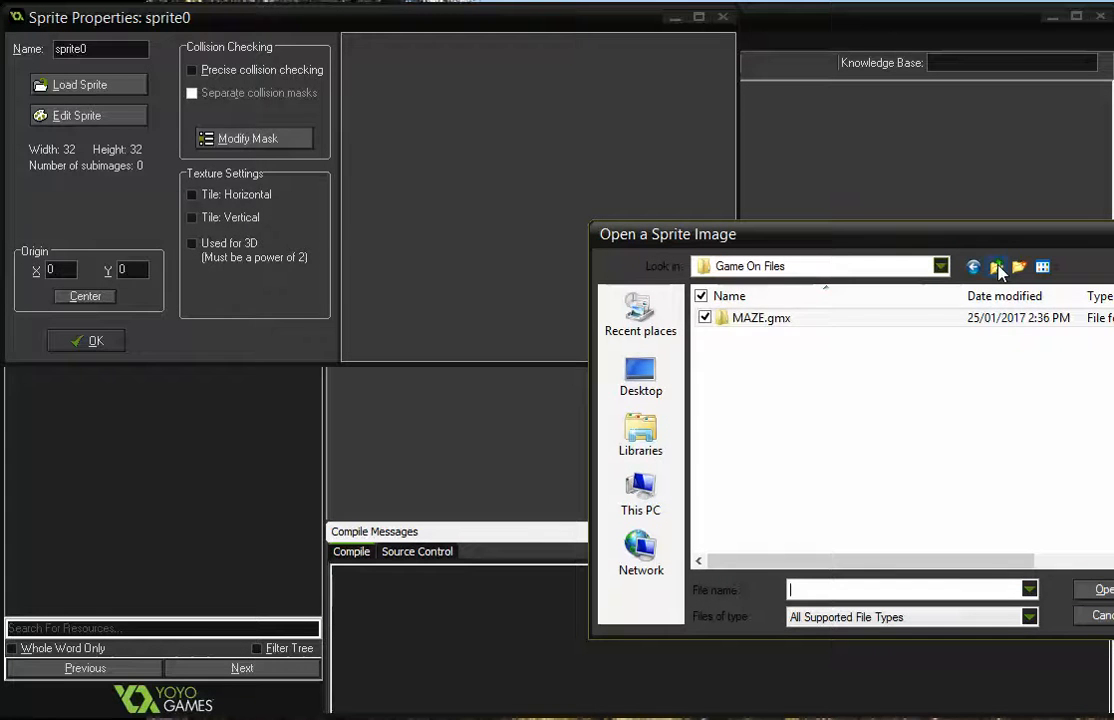
left_click(998, 269)
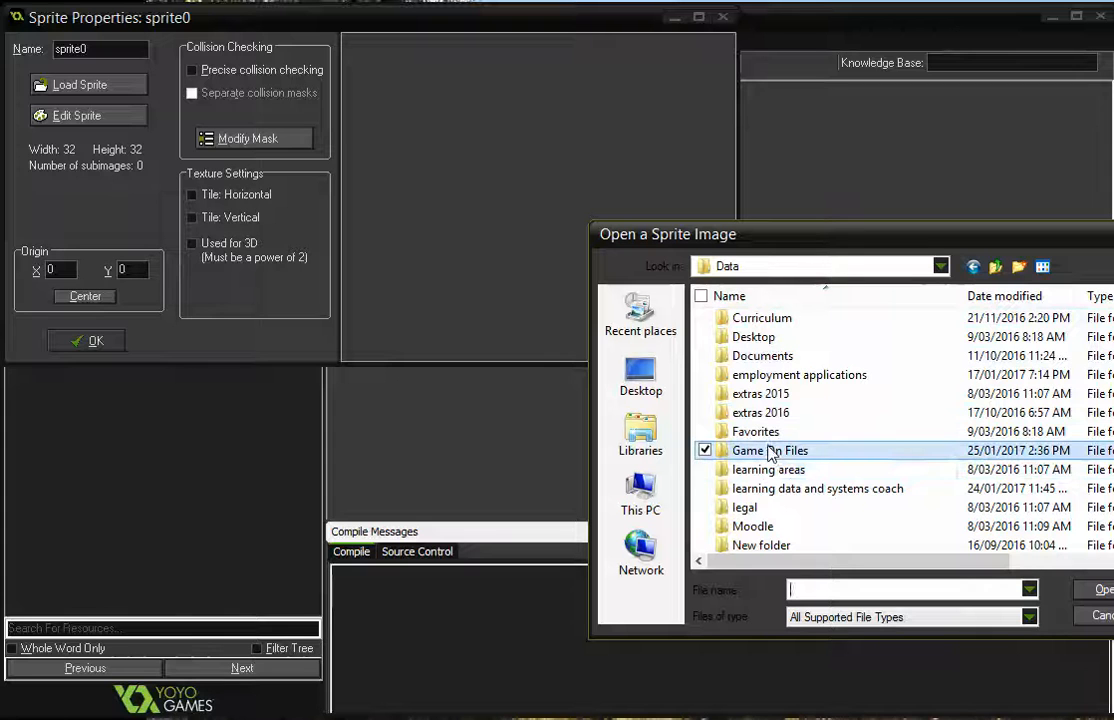
left_click(992, 270)
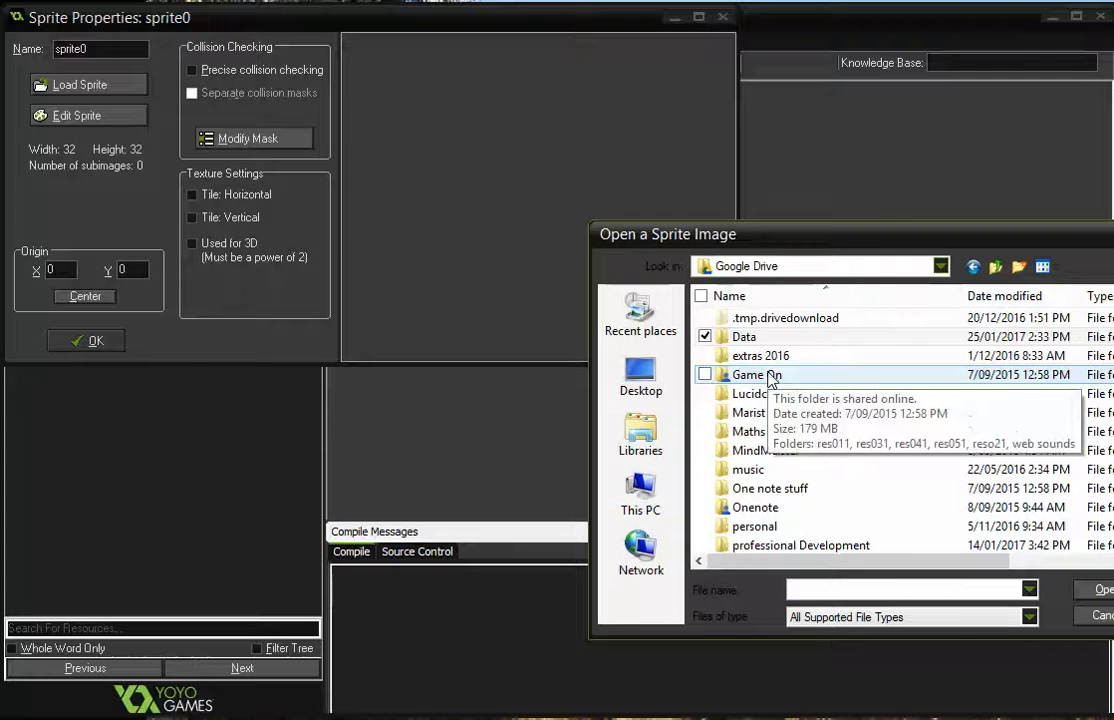
double_click(770, 378)
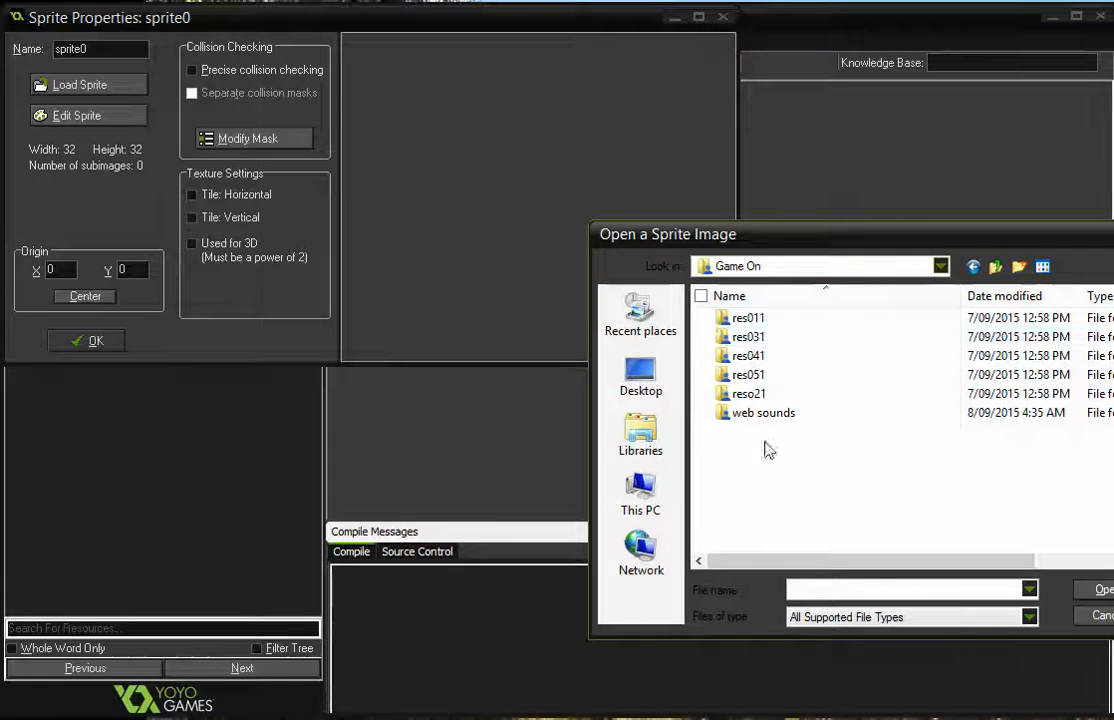
double_click(764, 384)
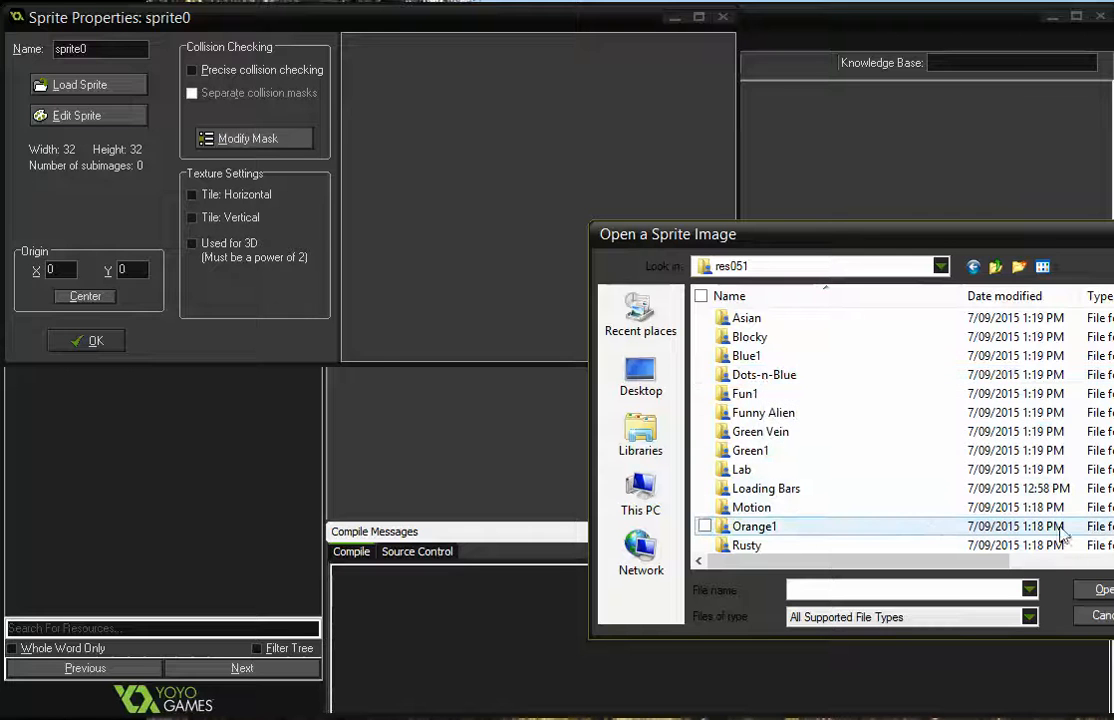
scroll(890, 430, "down", 2)
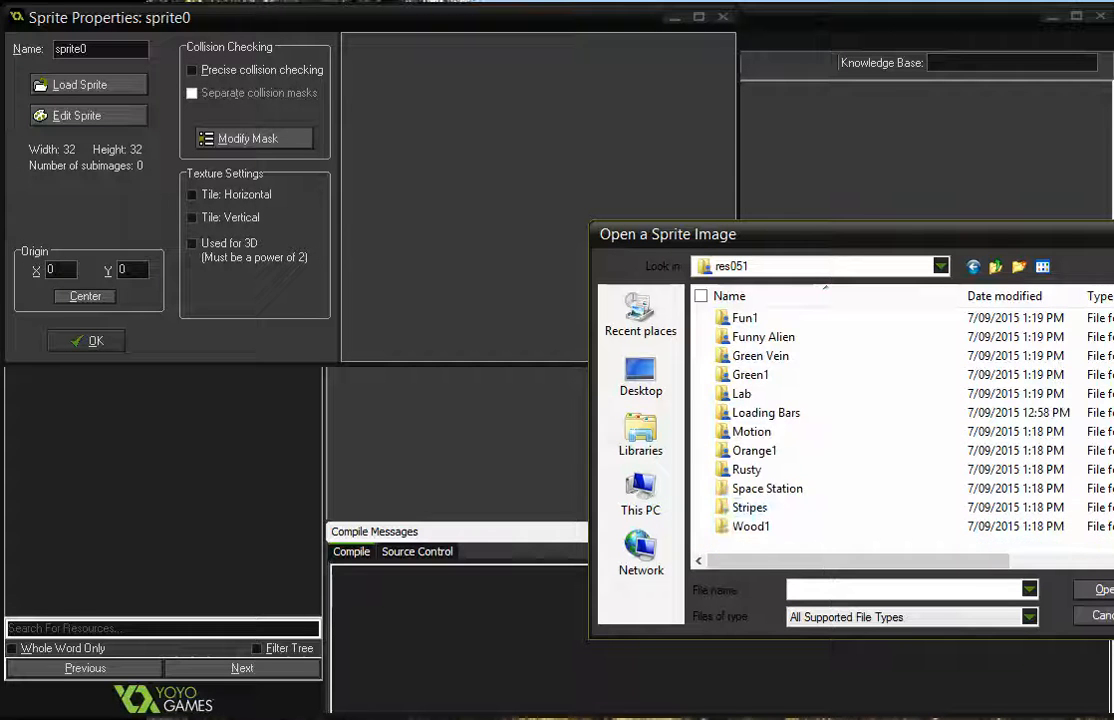
double_click(752, 527)
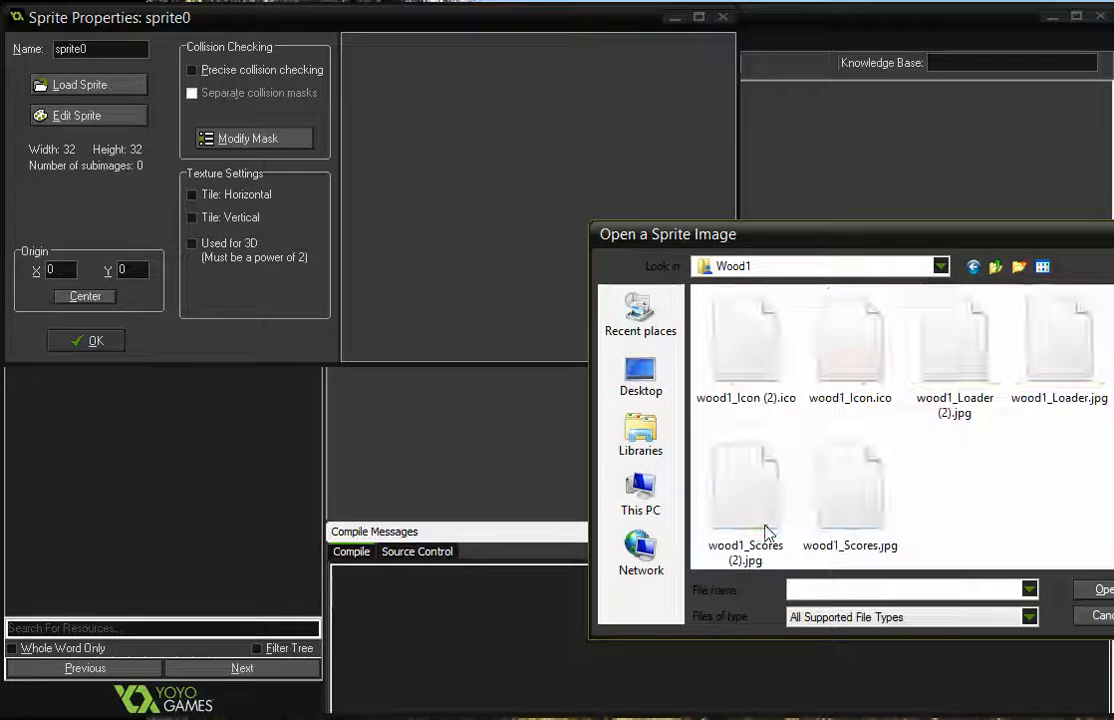
double_click(740, 370)
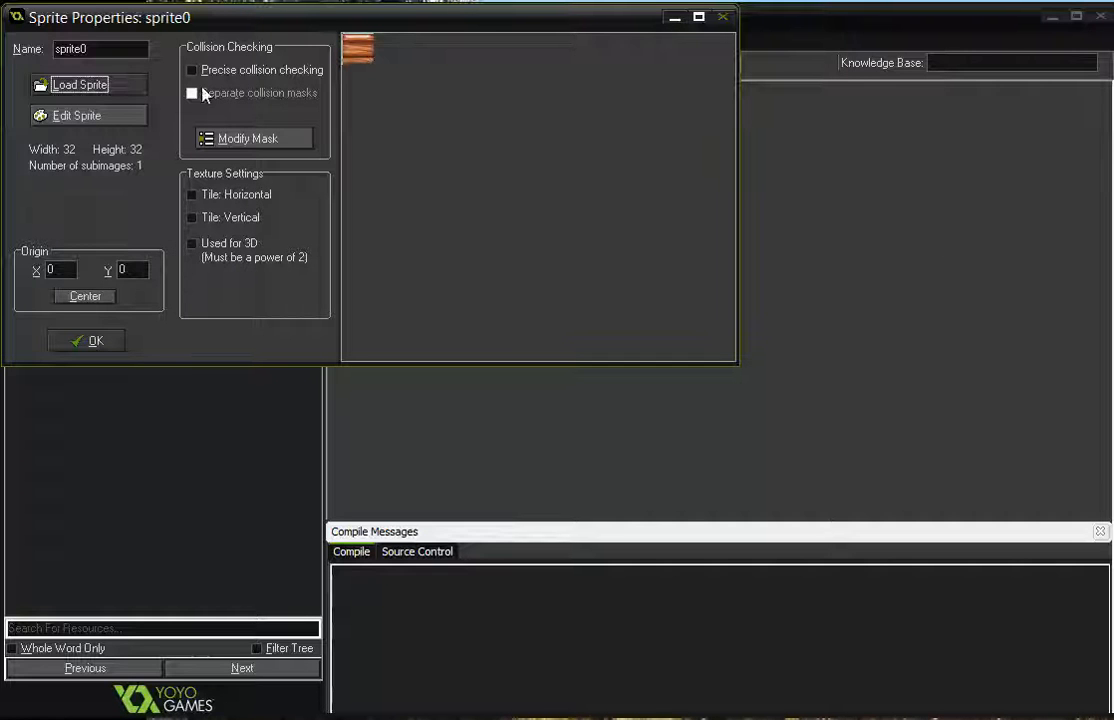
Step: Name the wood sprite spr_wood and accept its properties
double_click(100, 48)
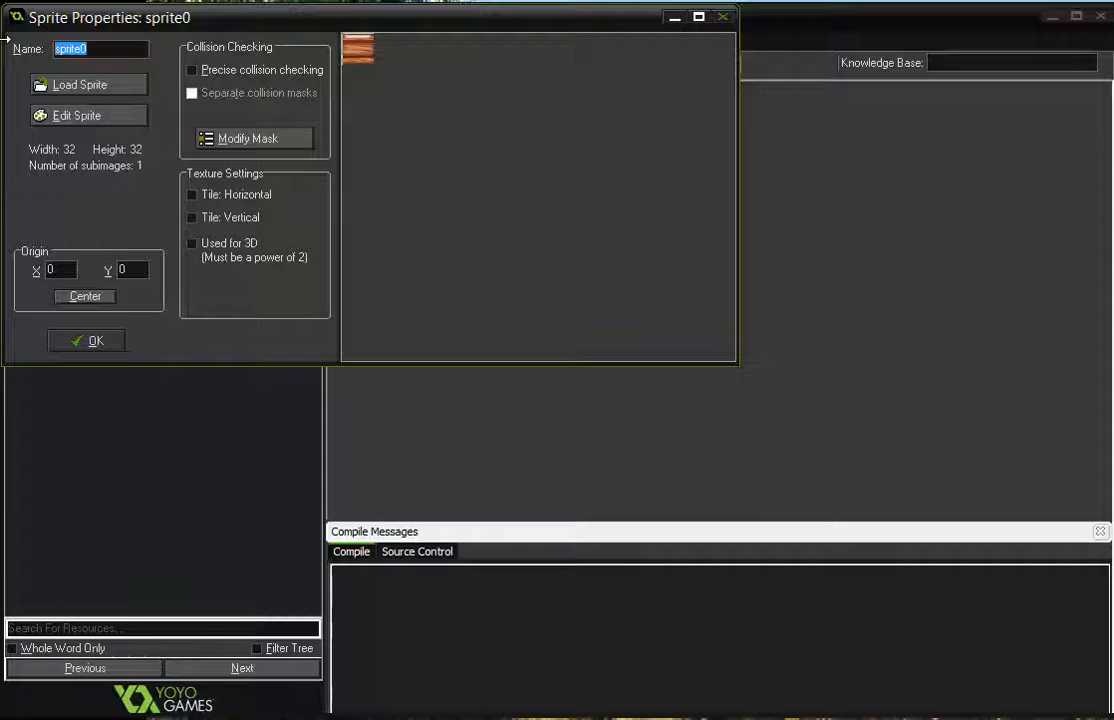
type("S")
type("R")
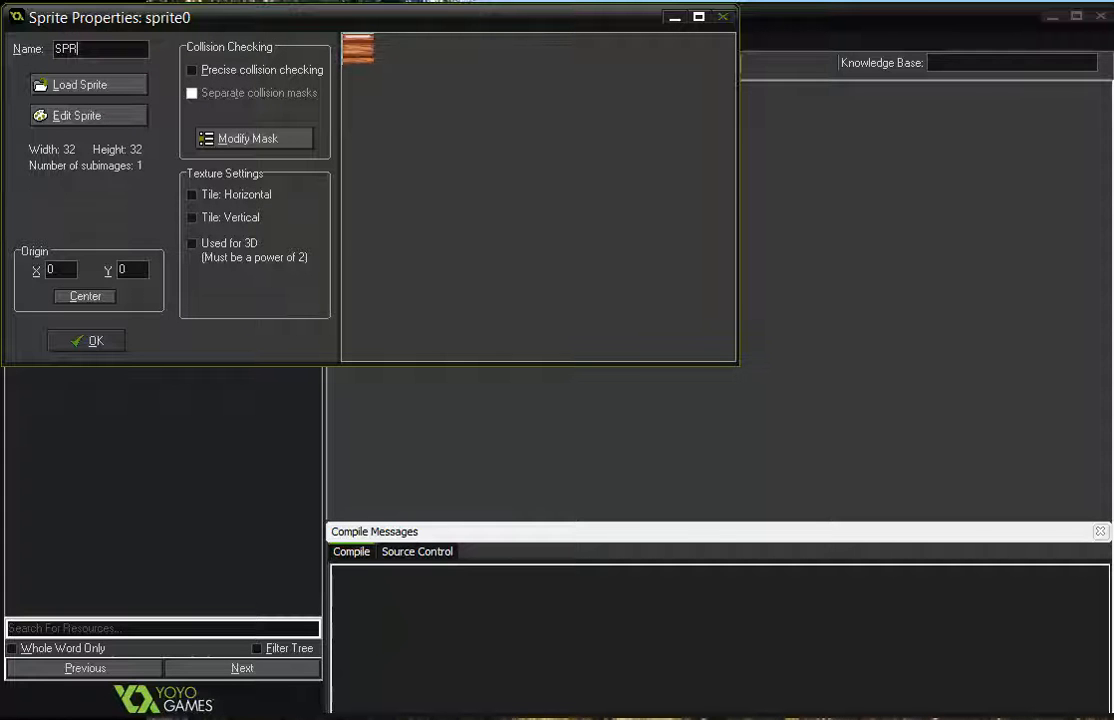
key("BackSpace")
key("BackSpace")
key("BackSpace")
type("spr_wood")
left_click(96, 344)
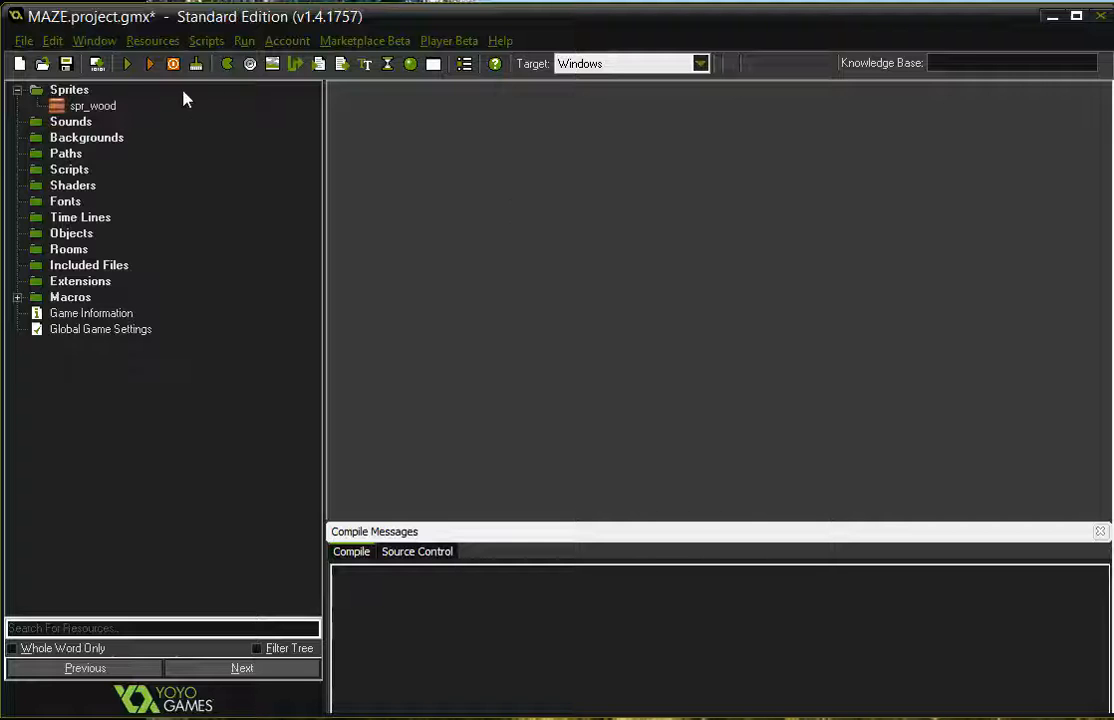
Step: Create a new sprite and load Cat (2).ico from the res011\Sprites\nature folder inside Game On
left_click(228, 65)
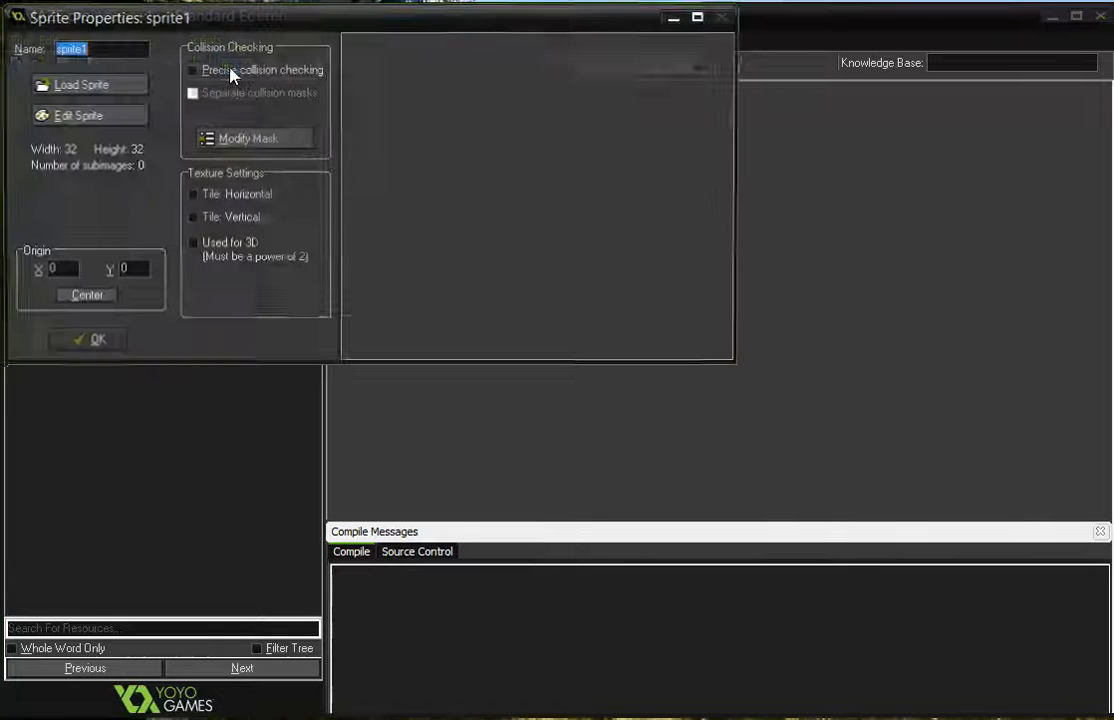
left_click(90, 85)
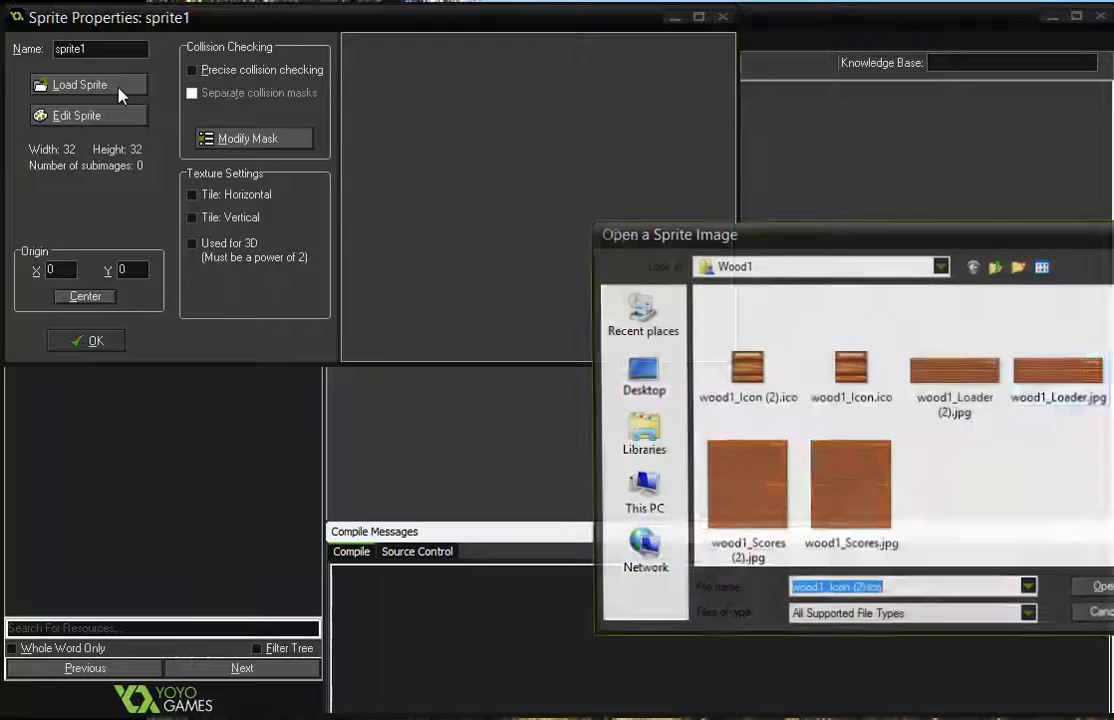
left_click(995, 268)
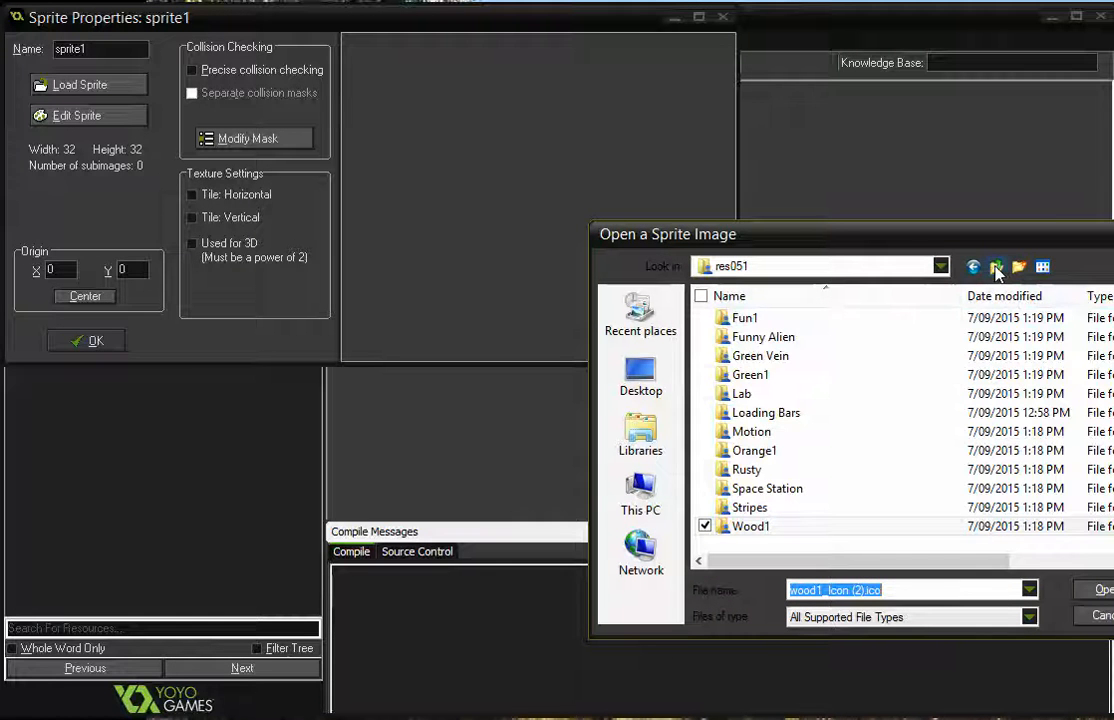
left_click(996, 266)
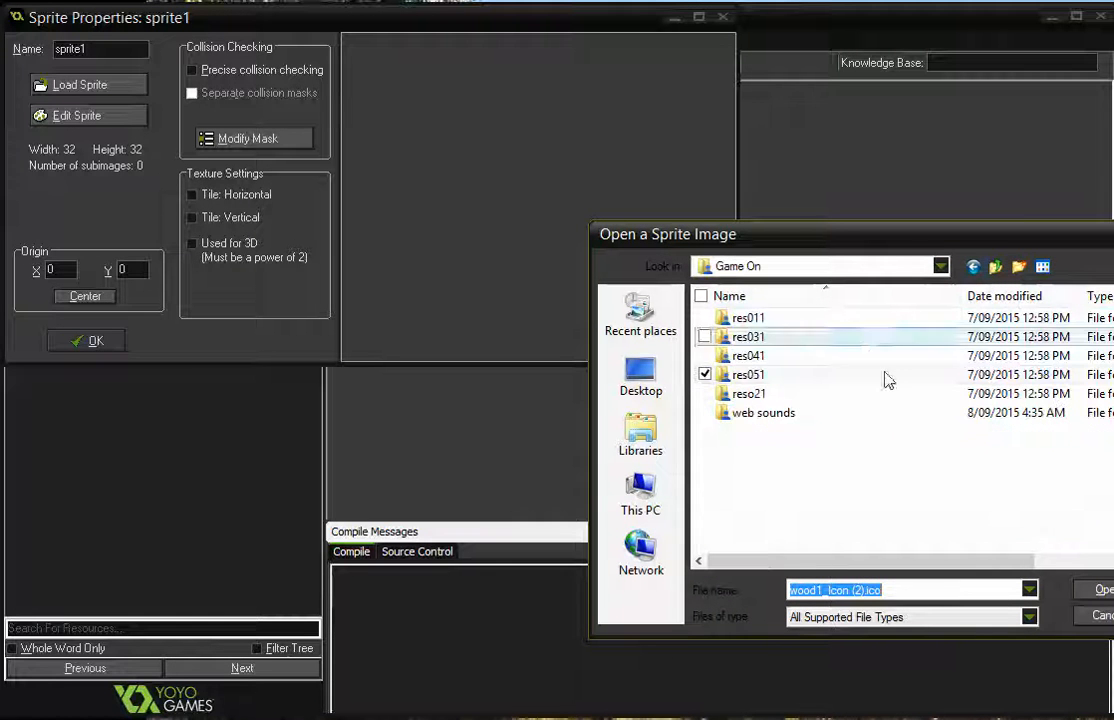
double_click(796, 330)
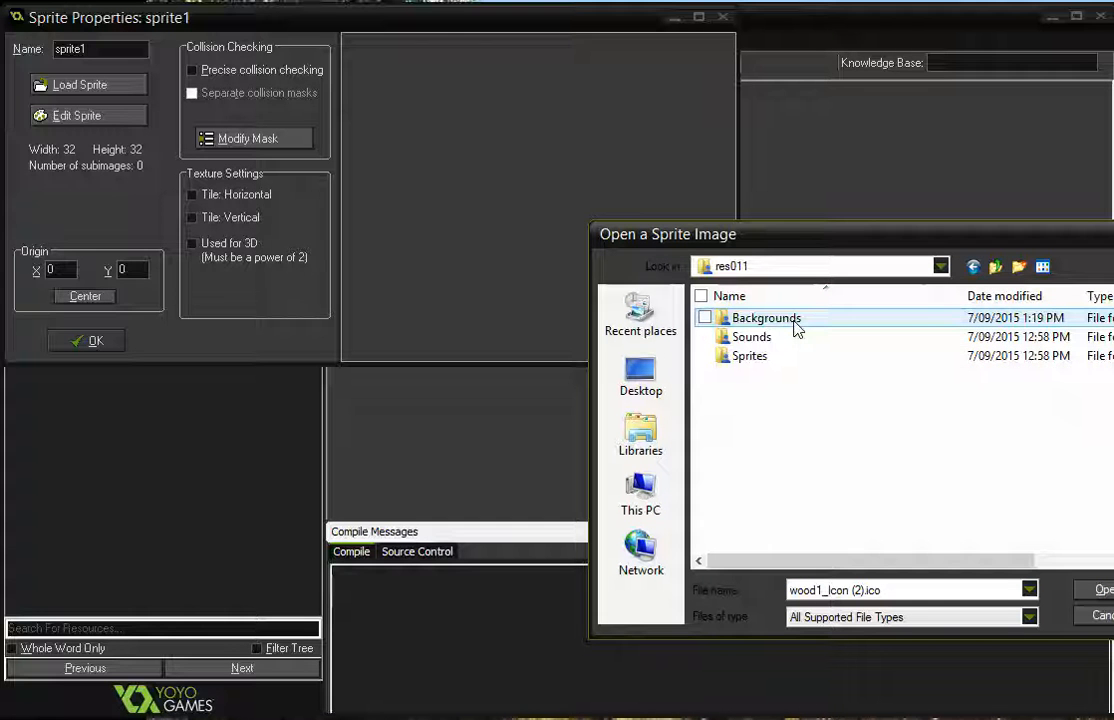
double_click(762, 357)
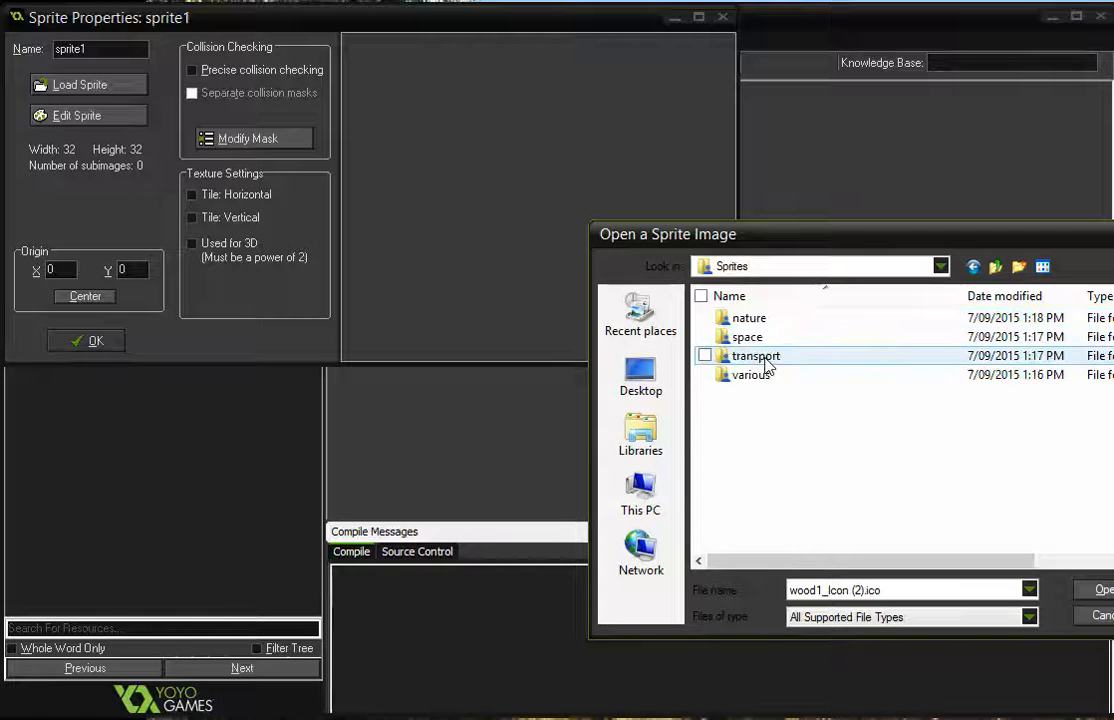
double_click(789, 322)
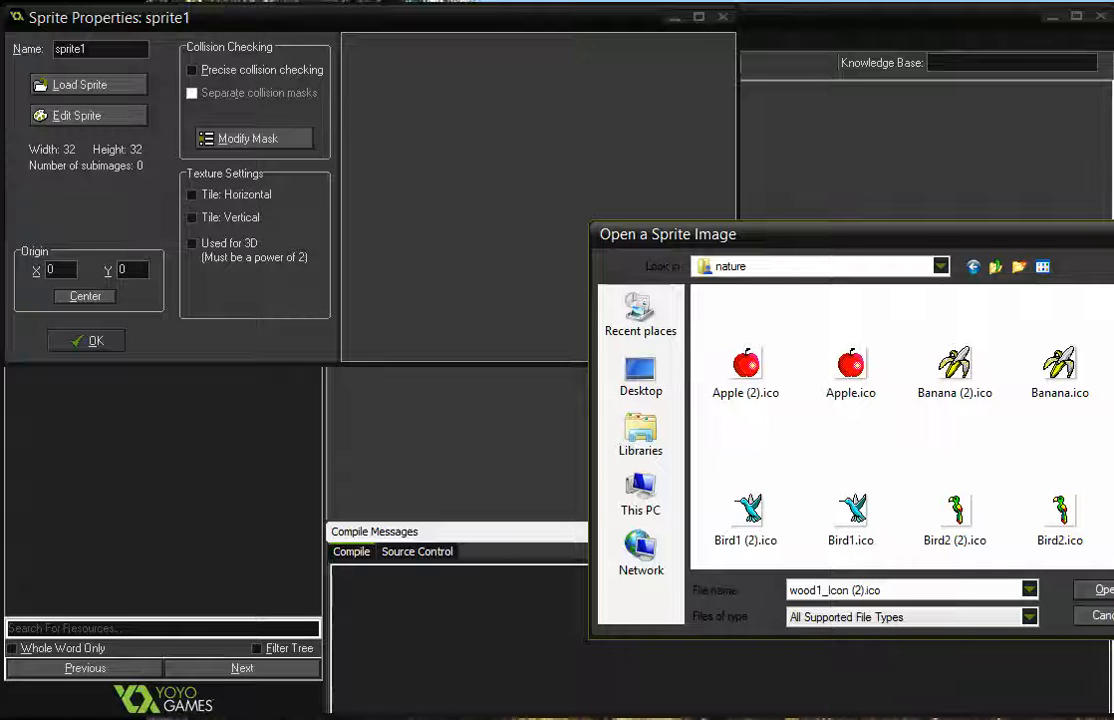
scroll(900, 425, "down", 3)
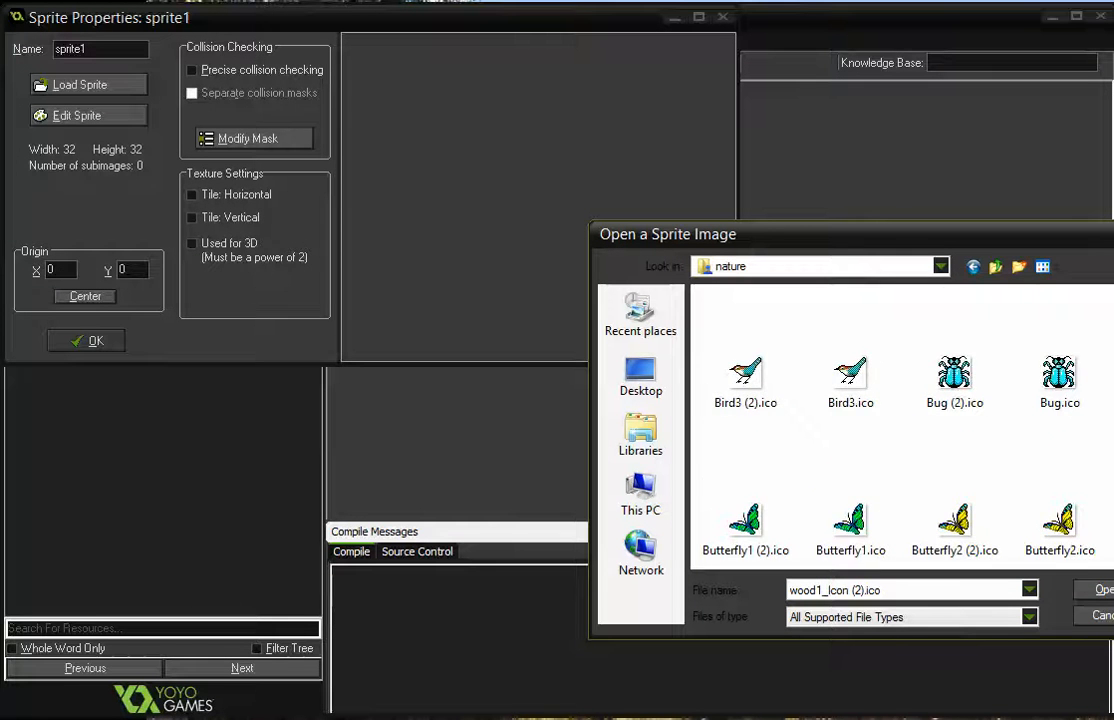
scroll(900, 425, "down", 5)
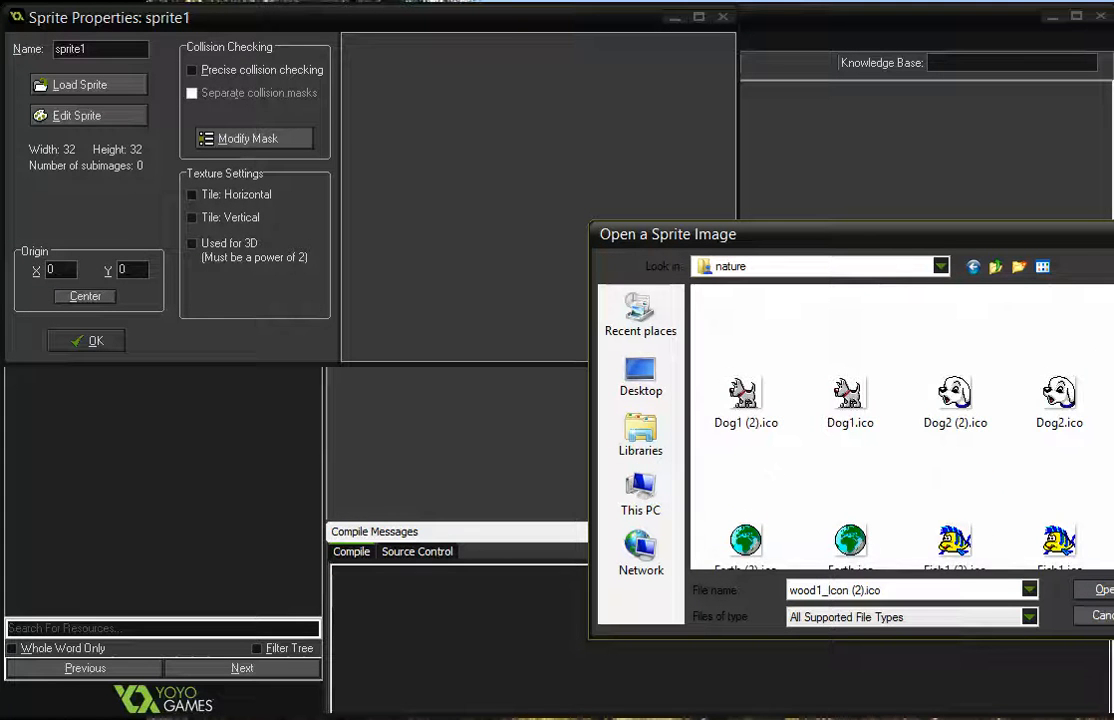
scroll(966, 398, "up", 2)
double_click(955, 385)
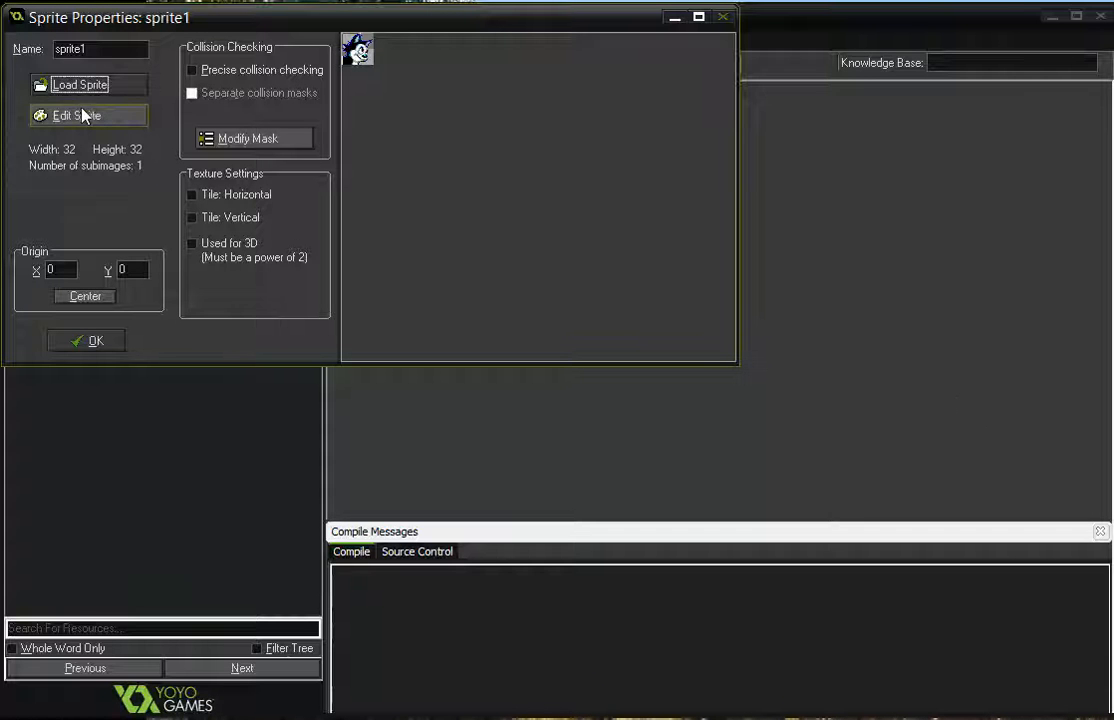
Step: Name the cat sprite spr_cat and accept its properties
left_click_drag(114, 48, 47, 49)
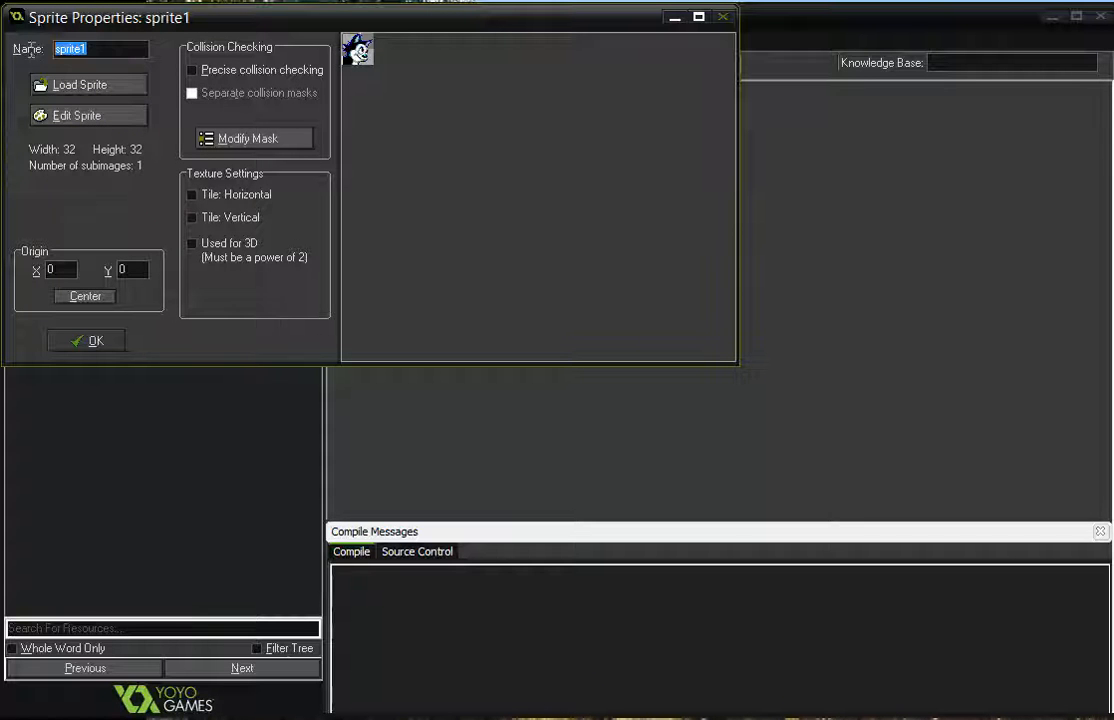
type("sp")
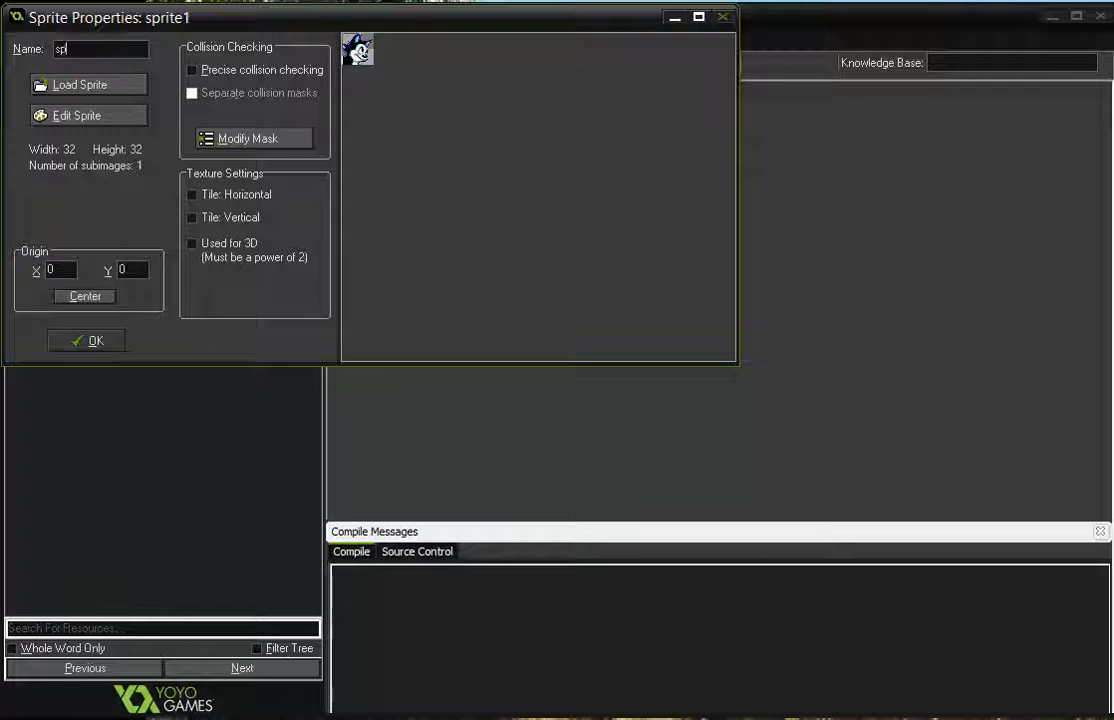
type("r_cat")
left_click(104, 348)
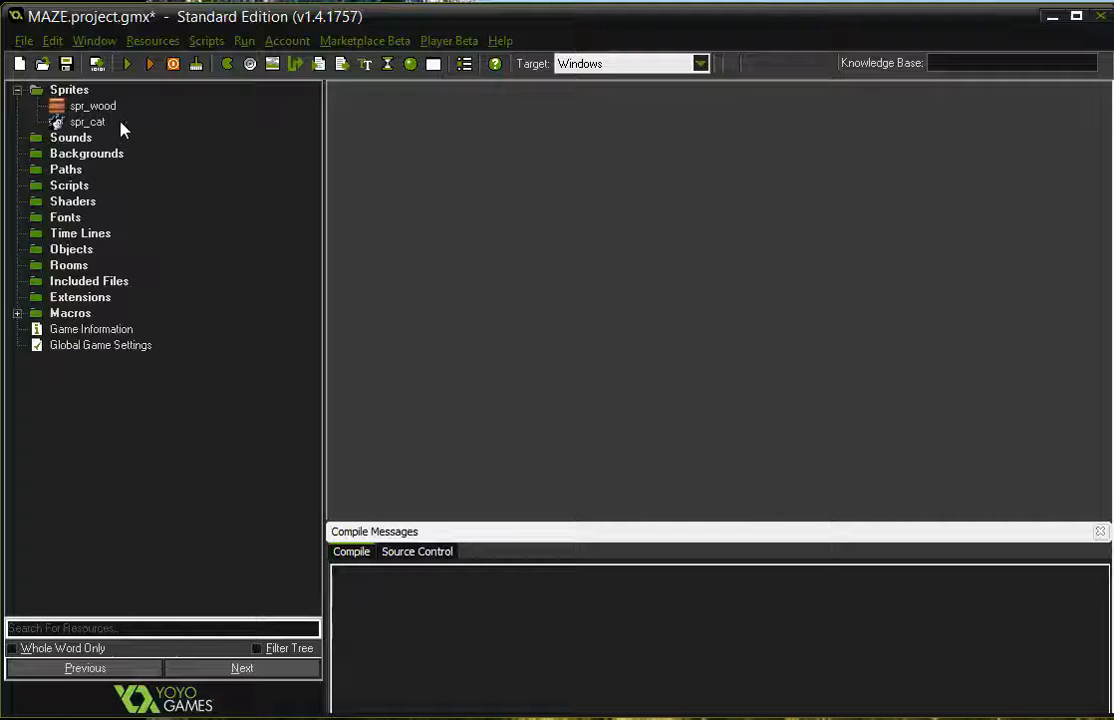
Step: Create another sprite and load the image Bird3 (2).ico from the nature folder
left_click(228, 65)
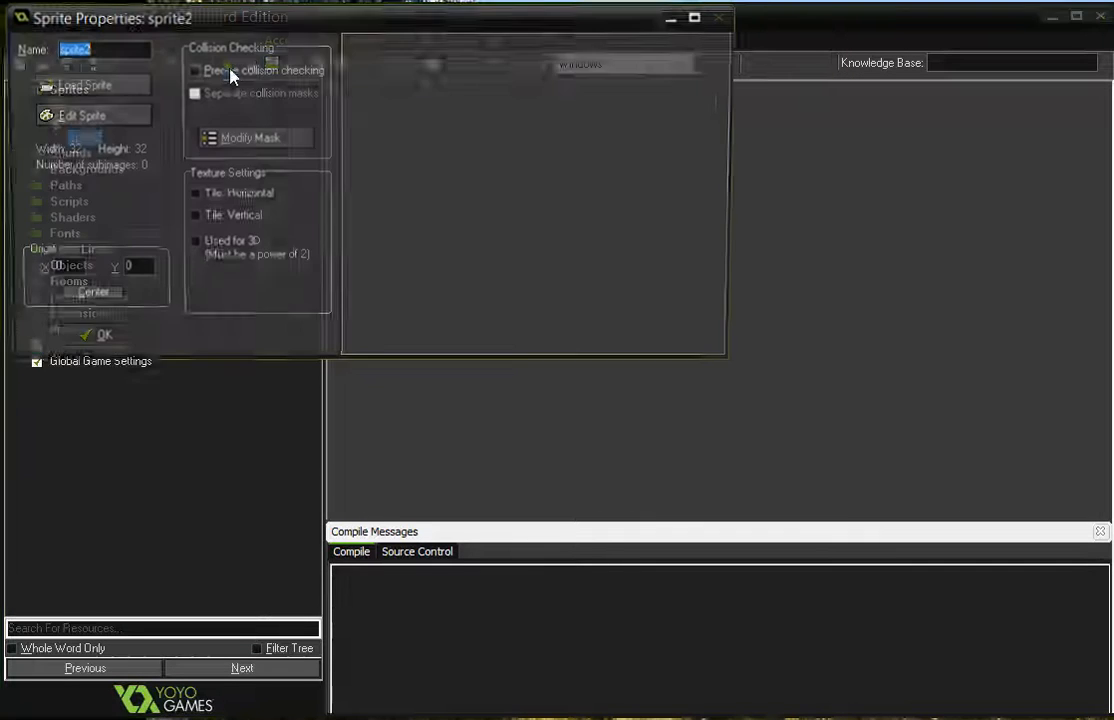
left_click(72, 85)
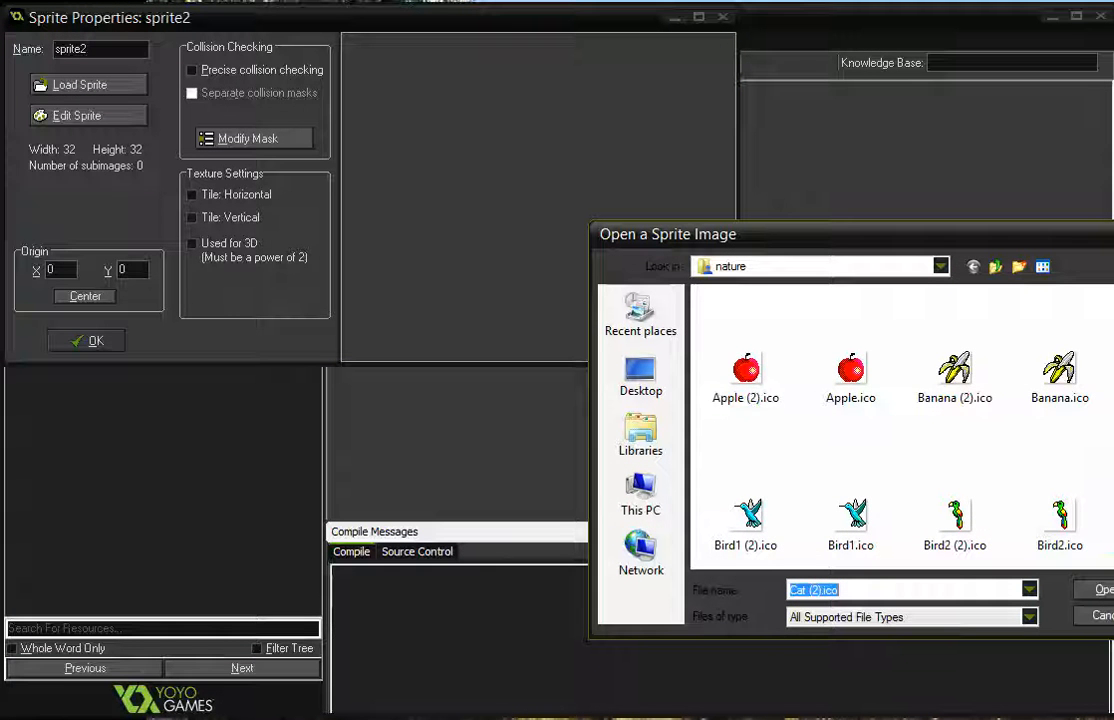
scroll(770, 400, "down", 2)
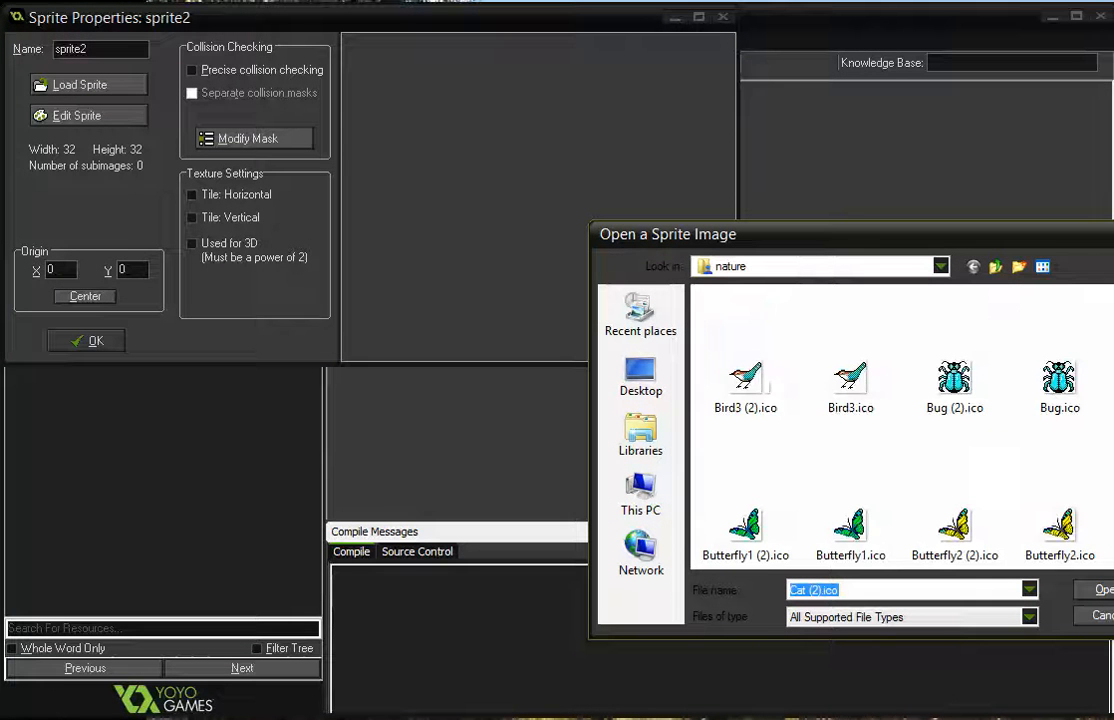
left_click(752, 393)
double_click(752, 393)
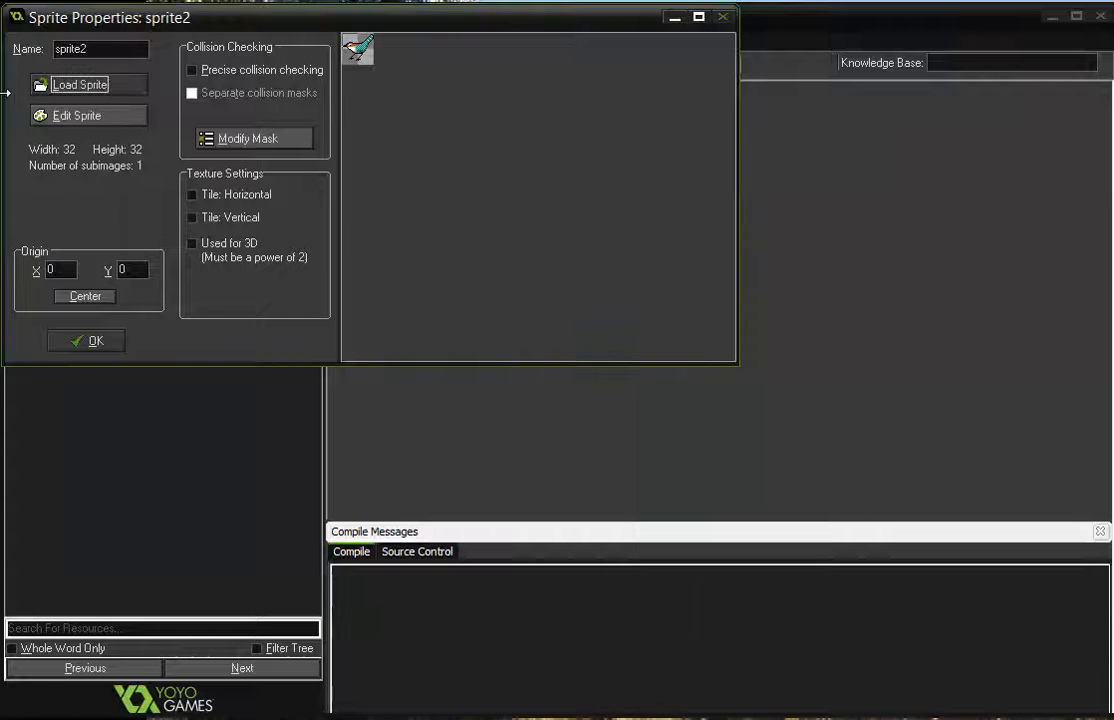
Step: Name the bird sprite spr_bird and accept its properties
left_click_drag(96, 48, 26, 55)
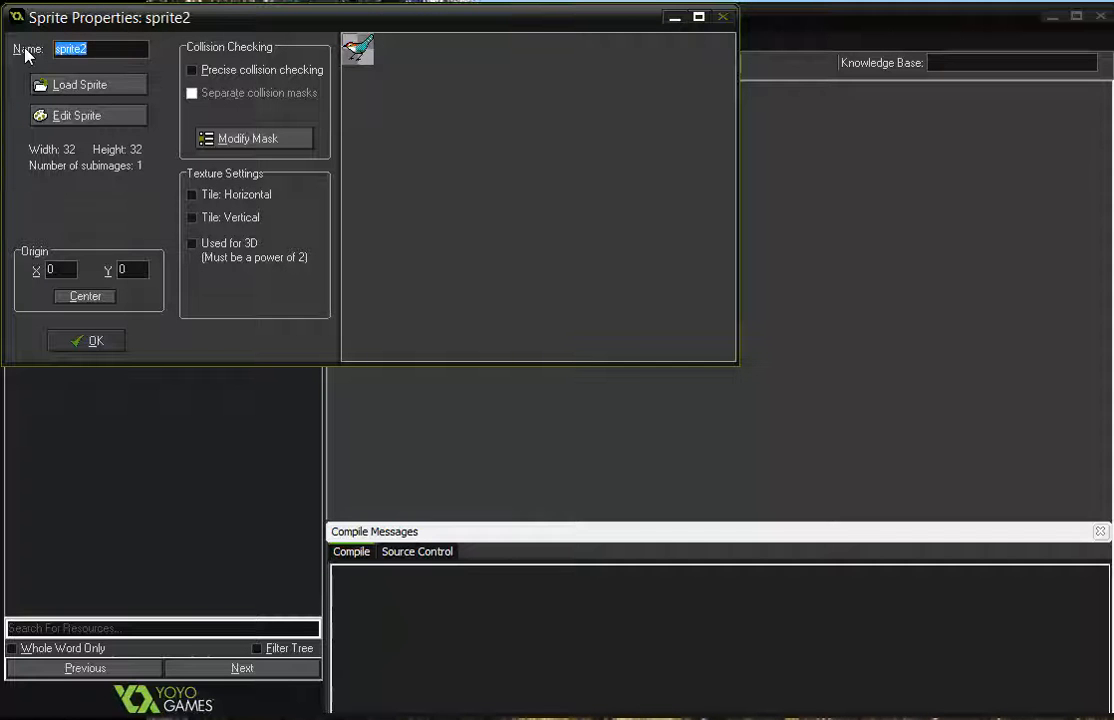
type("spr")
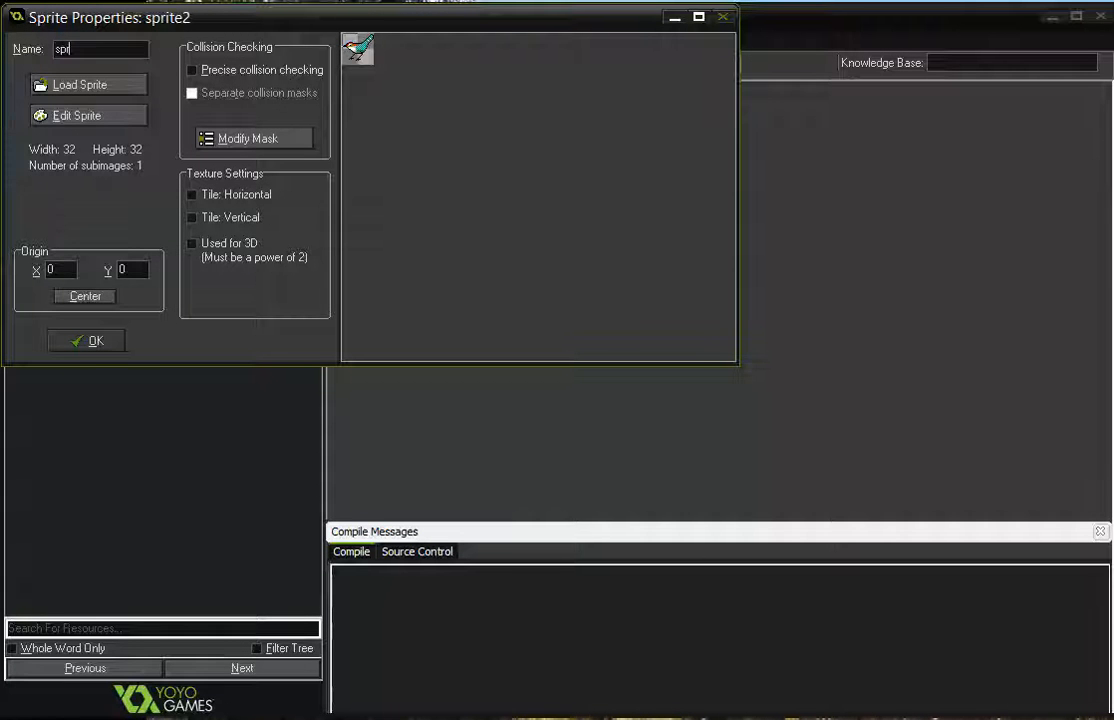
type("_bird")
left_click(92, 347)
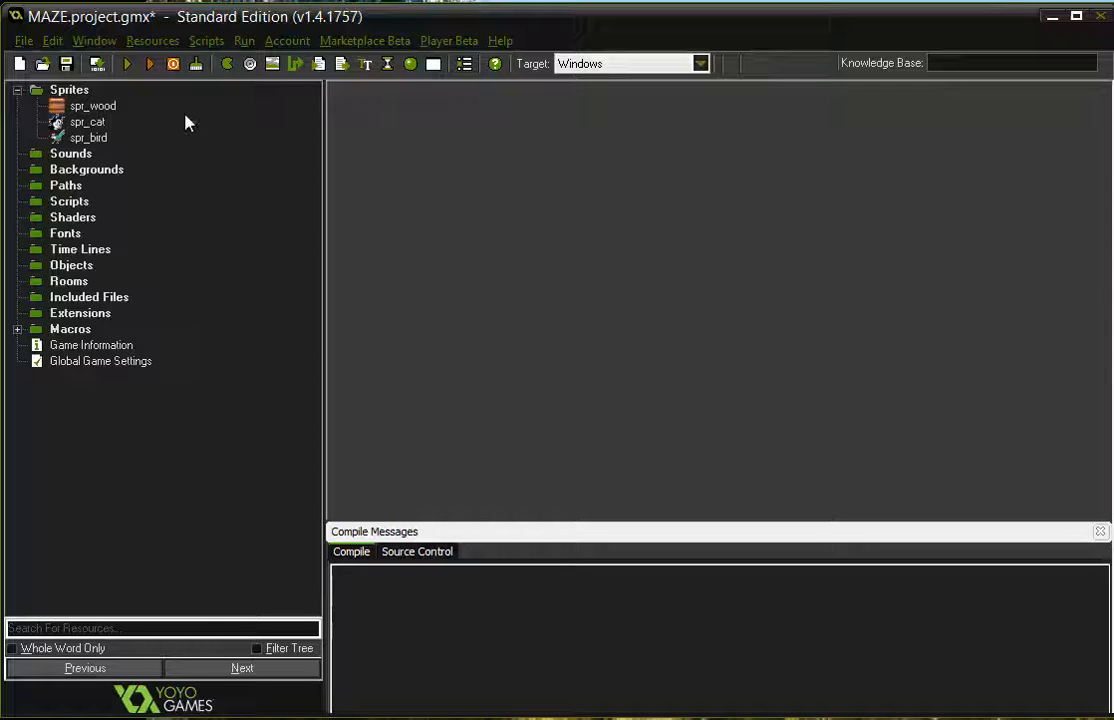
Step: Create a solid object named obj_wood that uses the spr_wood sprite, and accept its properties
left_click(411, 66)
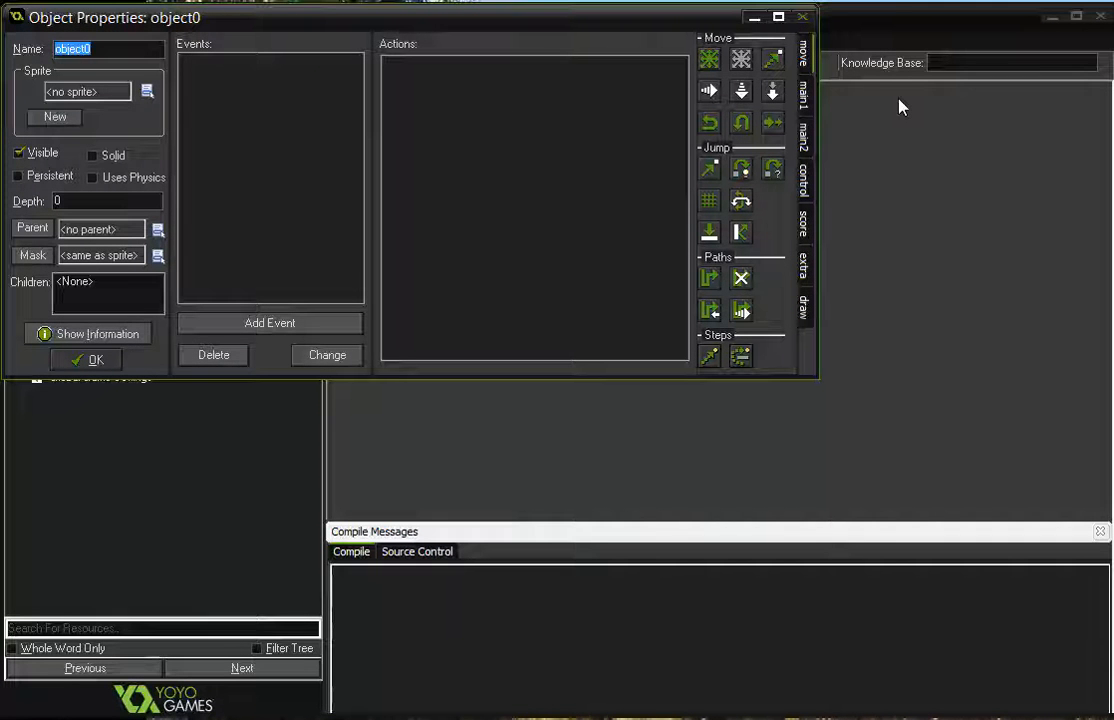
type("obj_wood")
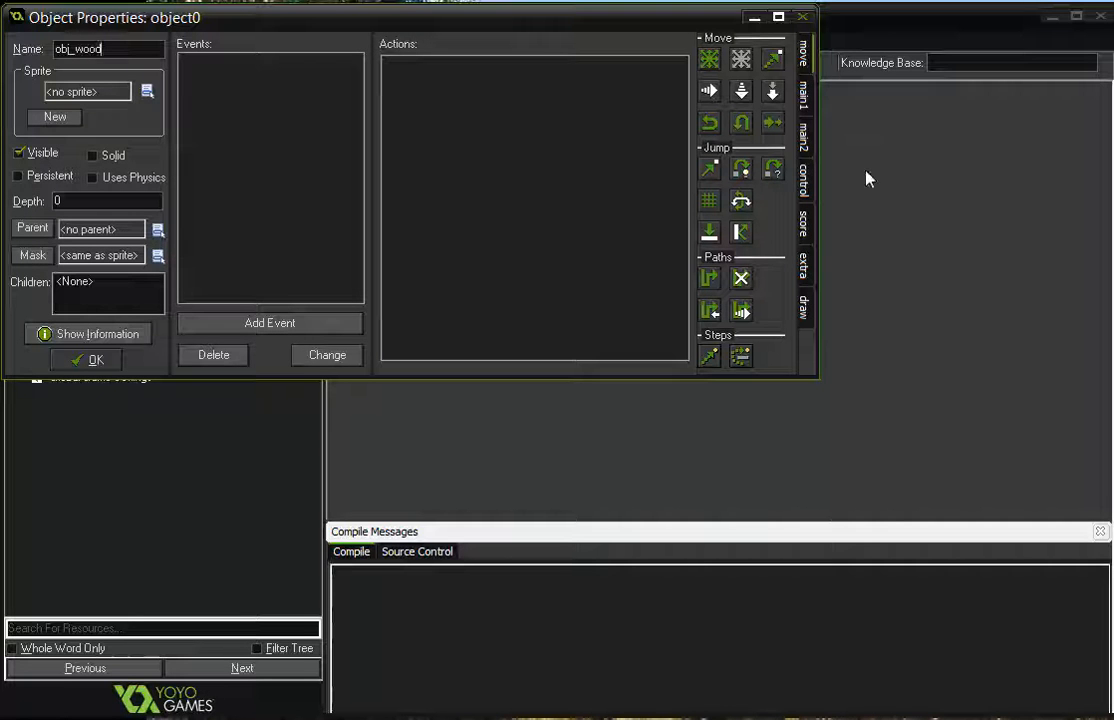
left_click(93, 157)
left_click(147, 92)
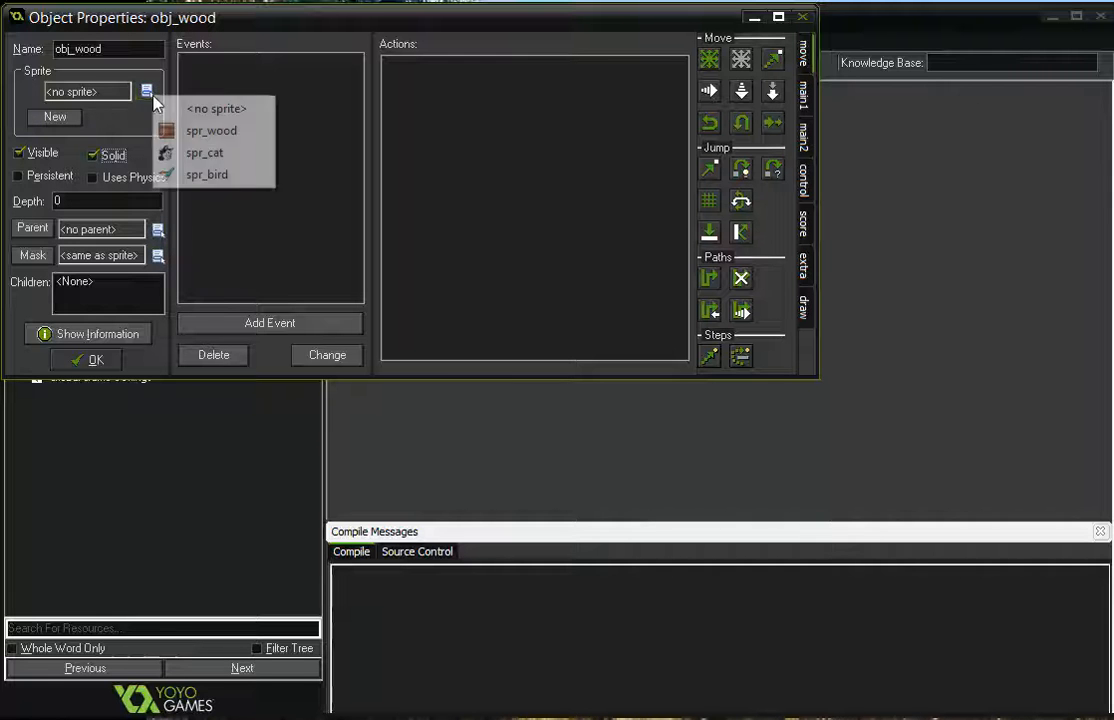
left_click(210, 133)
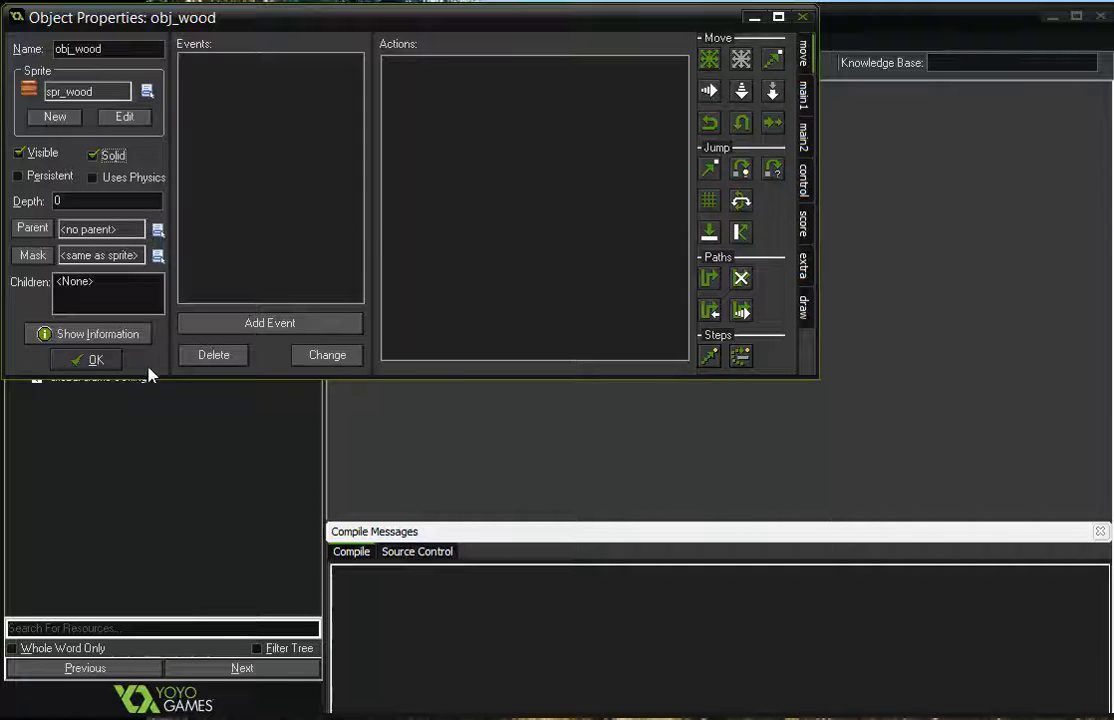
left_click(88, 361)
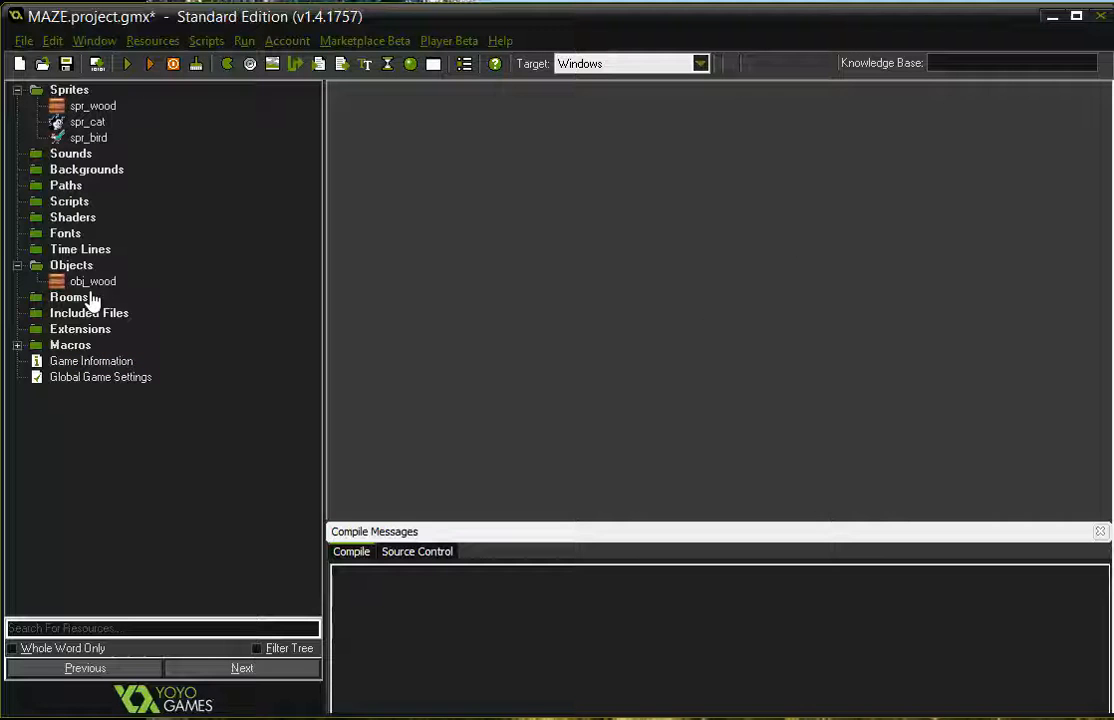
Step: Create a solid object named obj_cat that uses the spr_cat sprite, and accept its properties
left_click(406, 65)
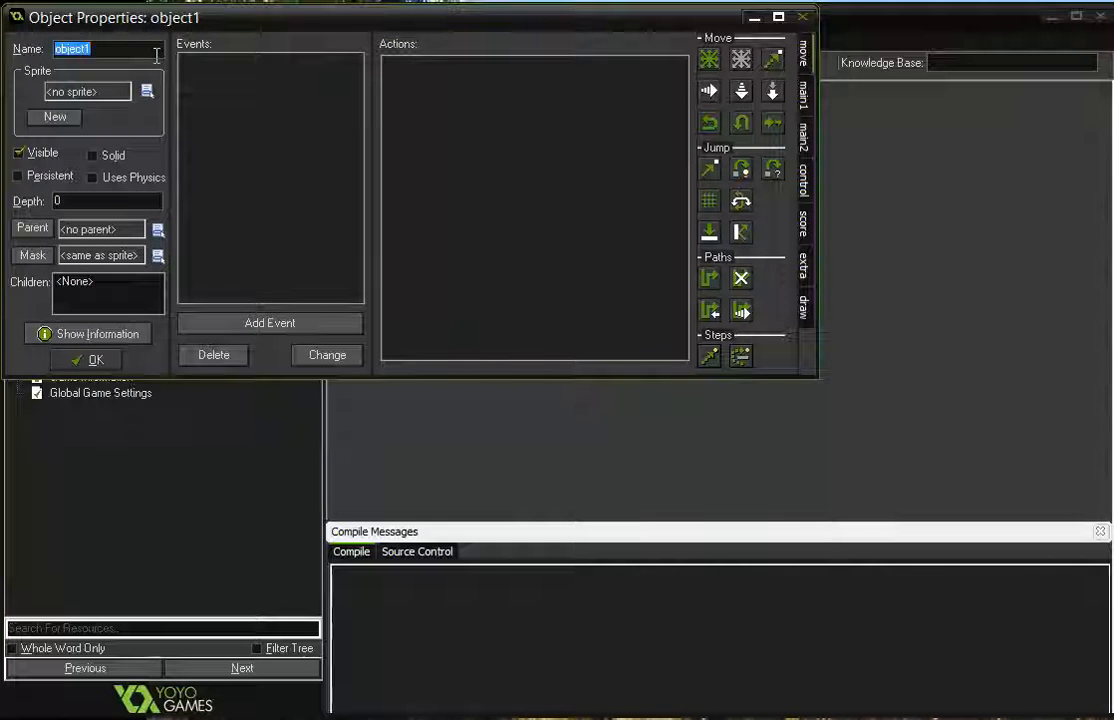
type("obj")
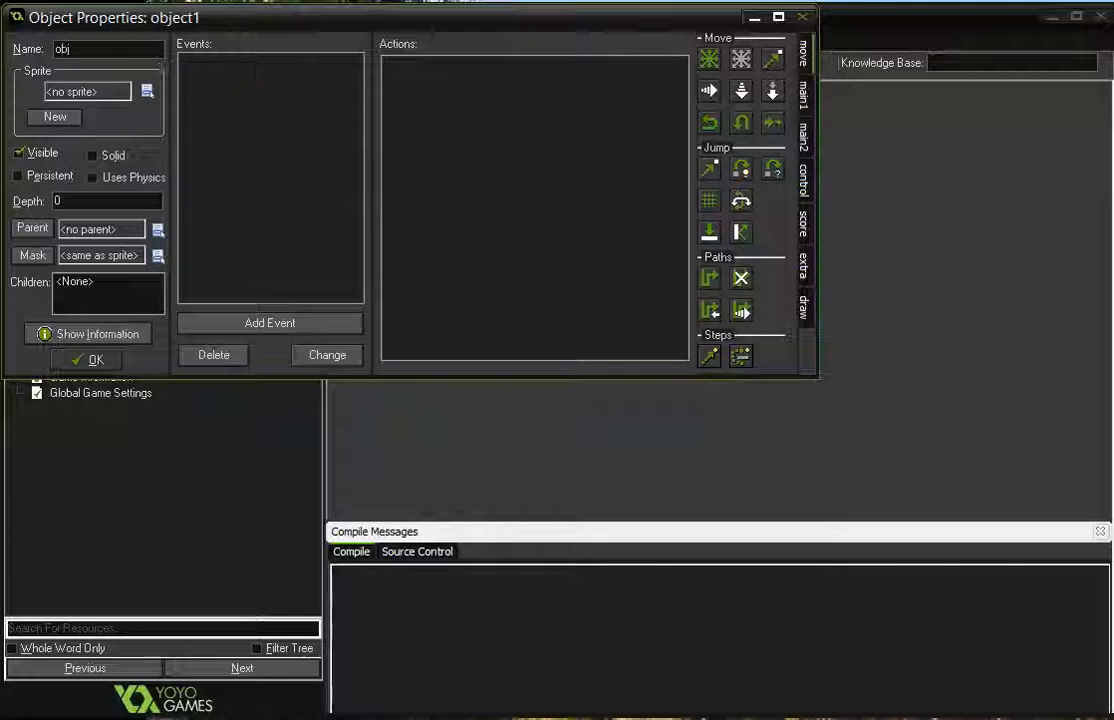
type("_")
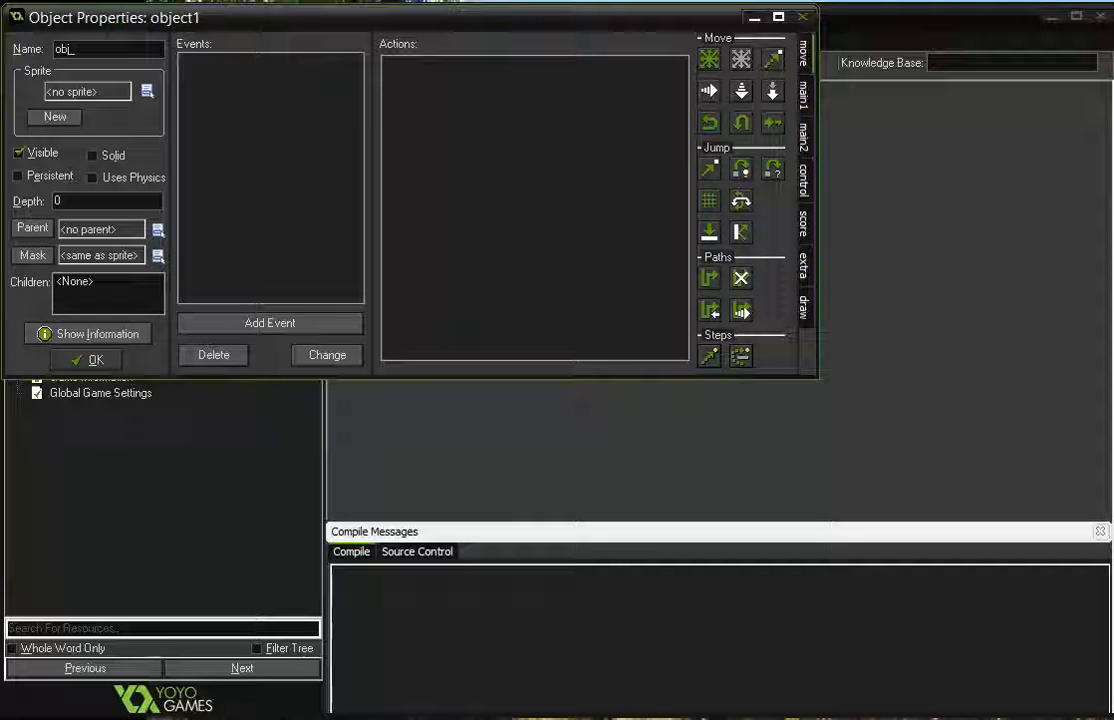
type("cat")
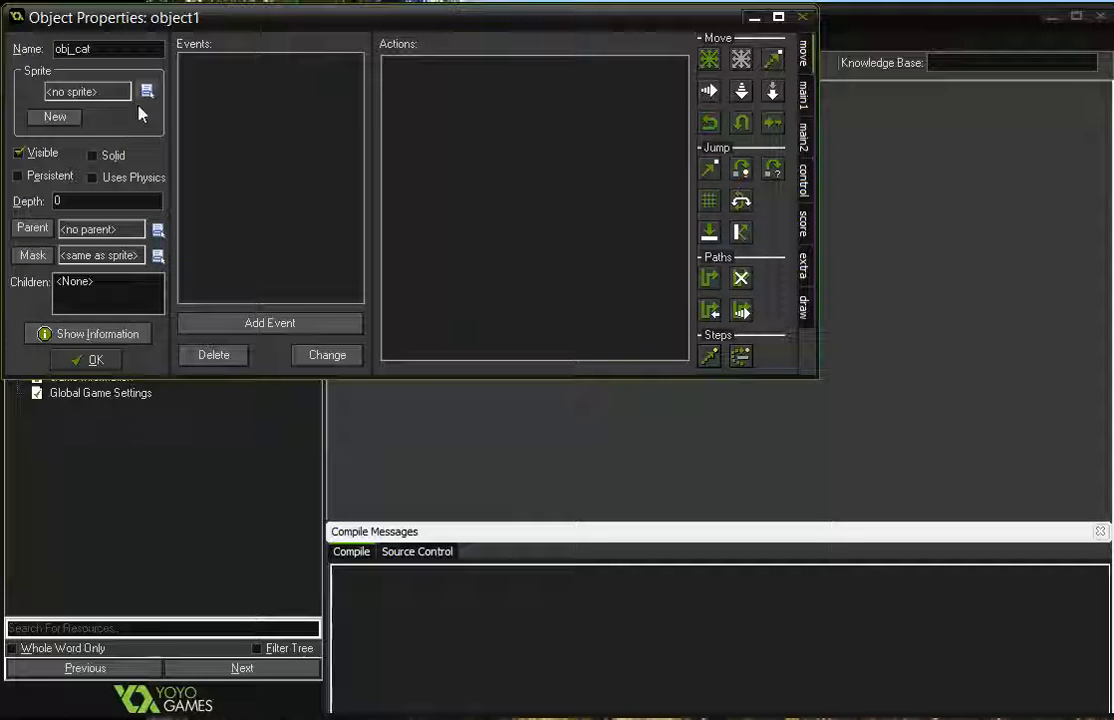
left_click(99, 156)
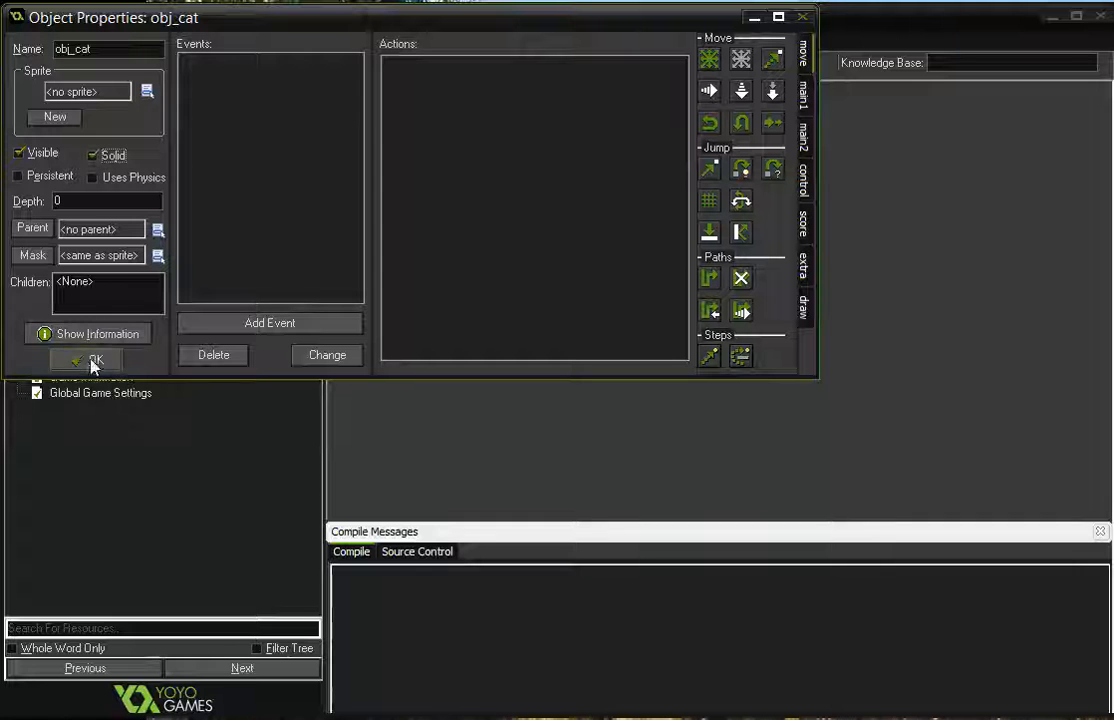
left_click(146, 91)
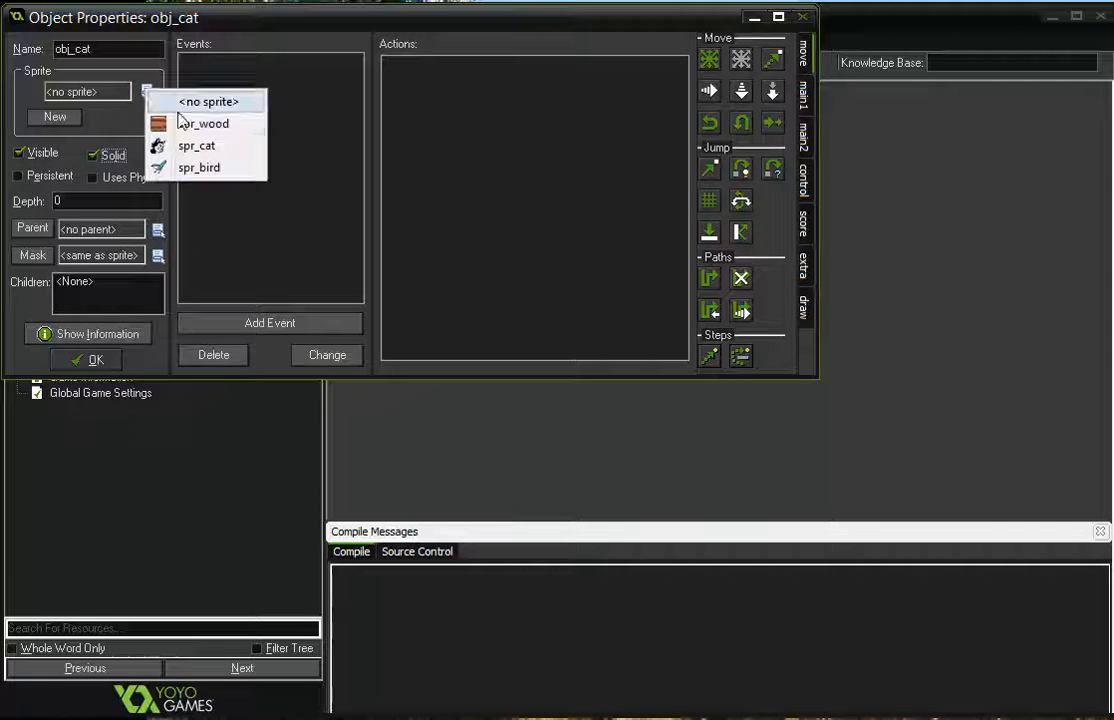
left_click(199, 148)
left_click(90, 360)
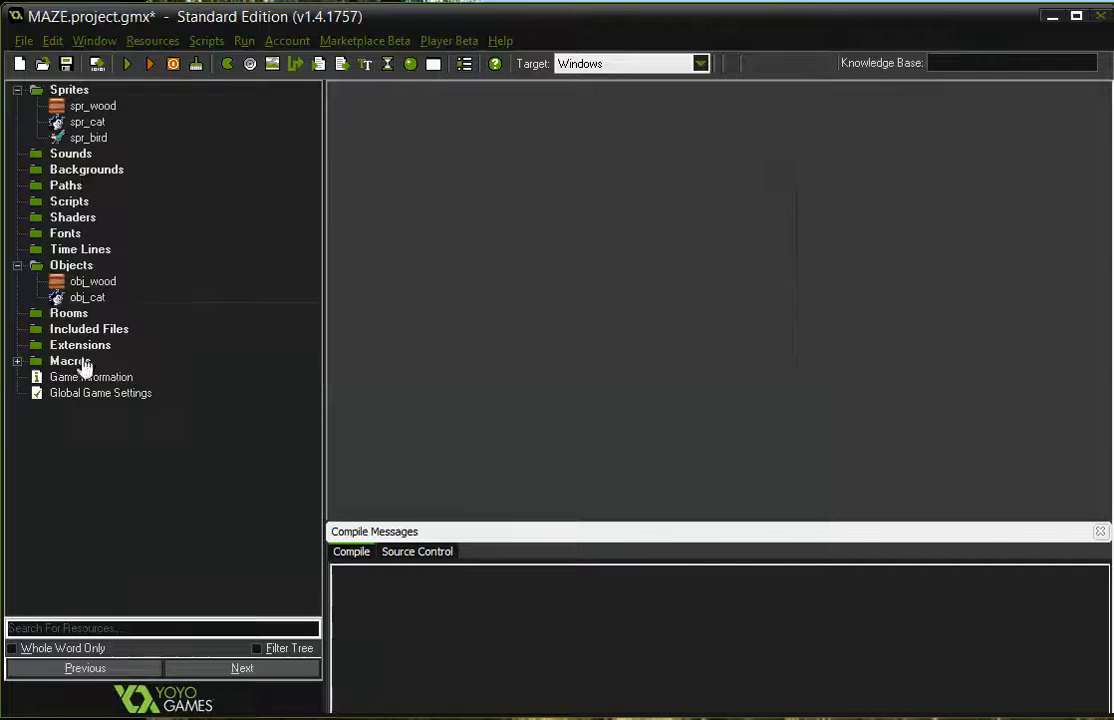
Step: Create a solid object named obj_bird that uses the spr_bird sprite, and accept its properties
left_click(410, 64)
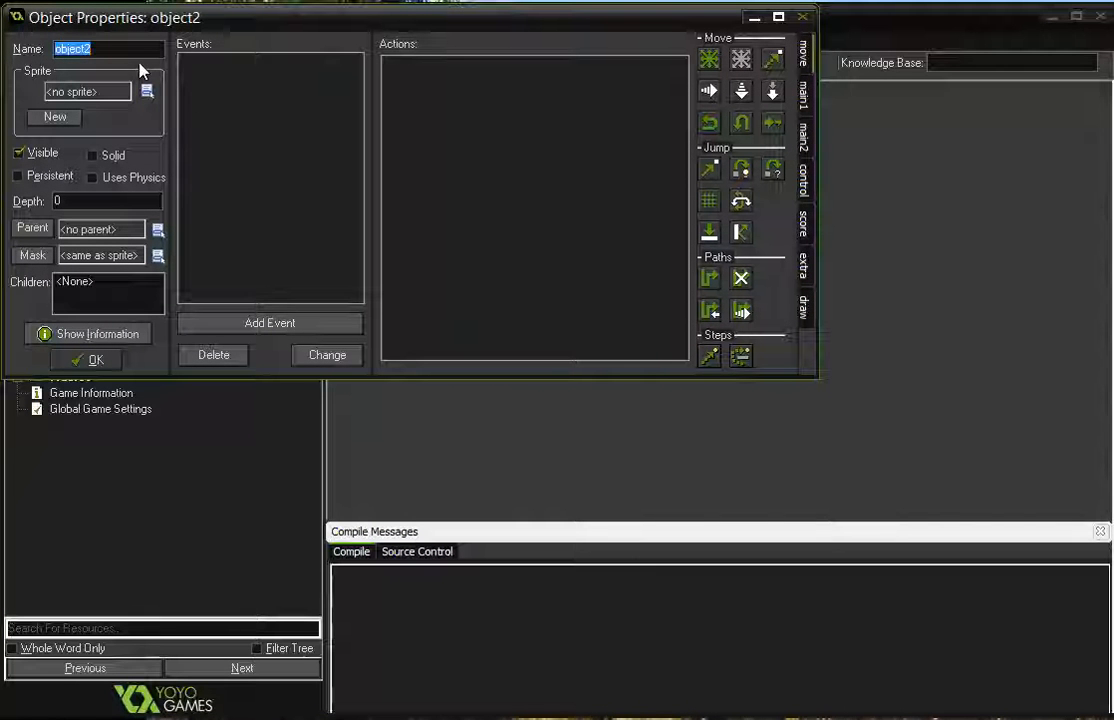
type("obj_bird")
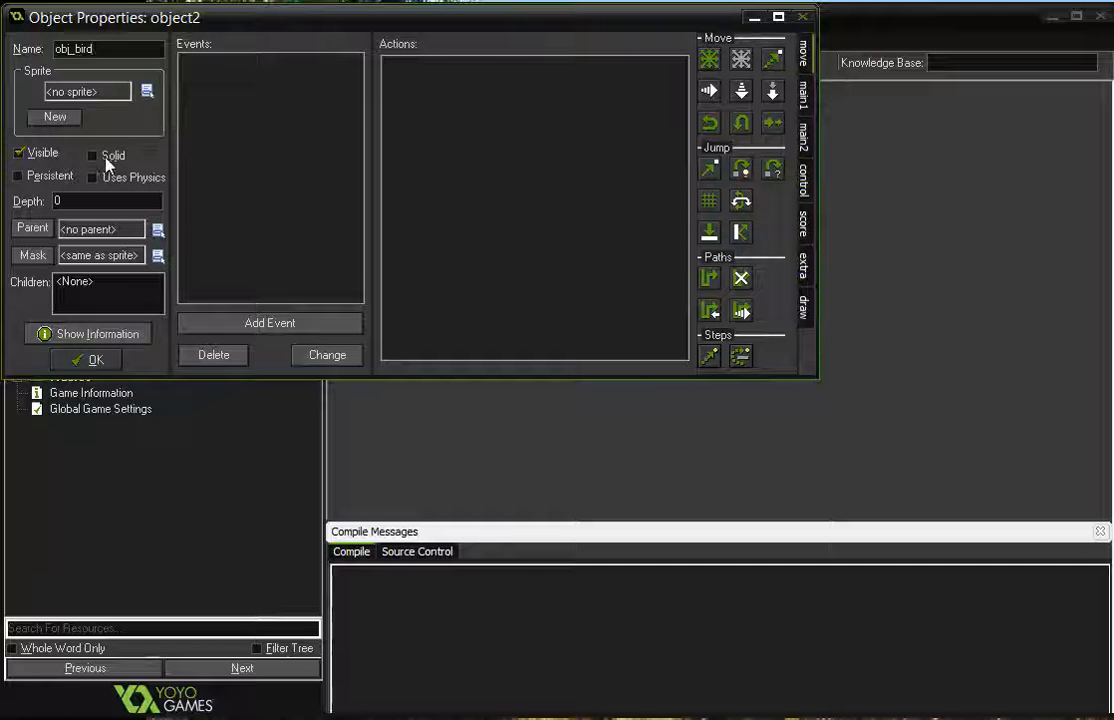
left_click(90, 157)
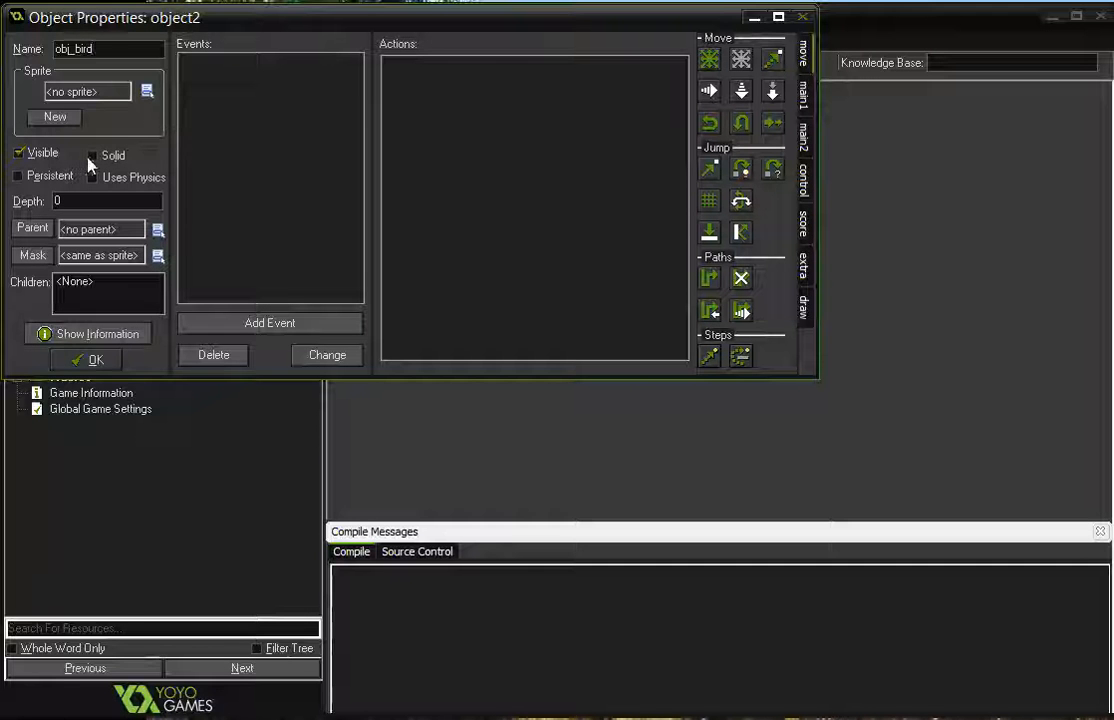
left_click(148, 92)
left_click(215, 176)
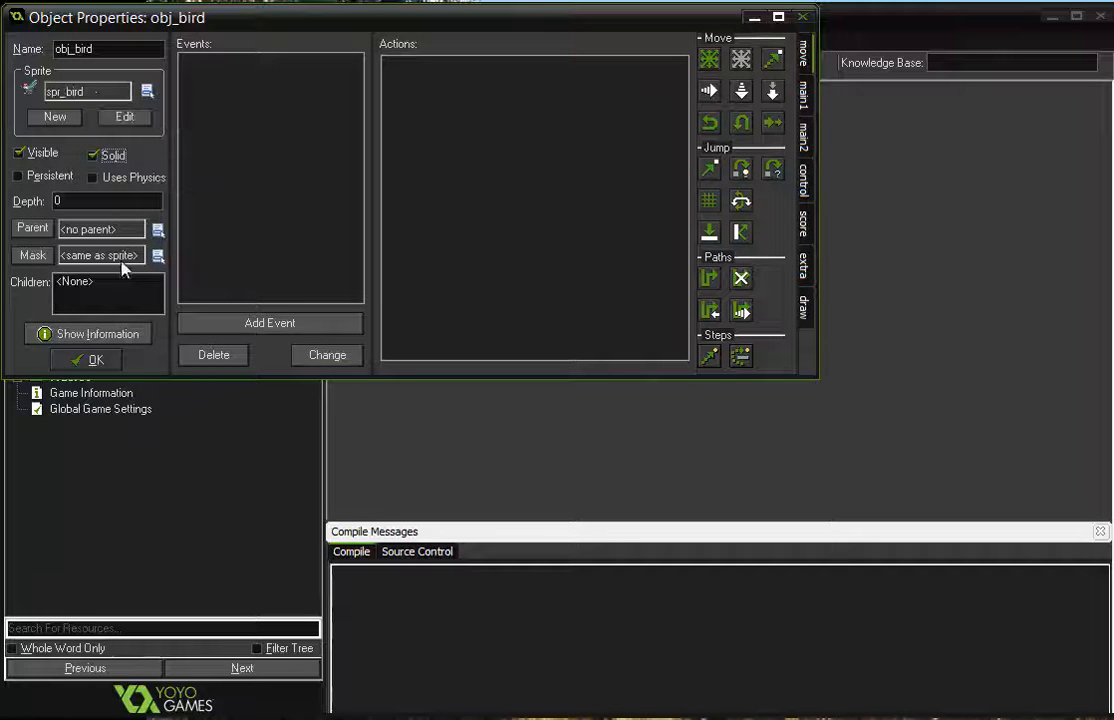
left_click(92, 361)
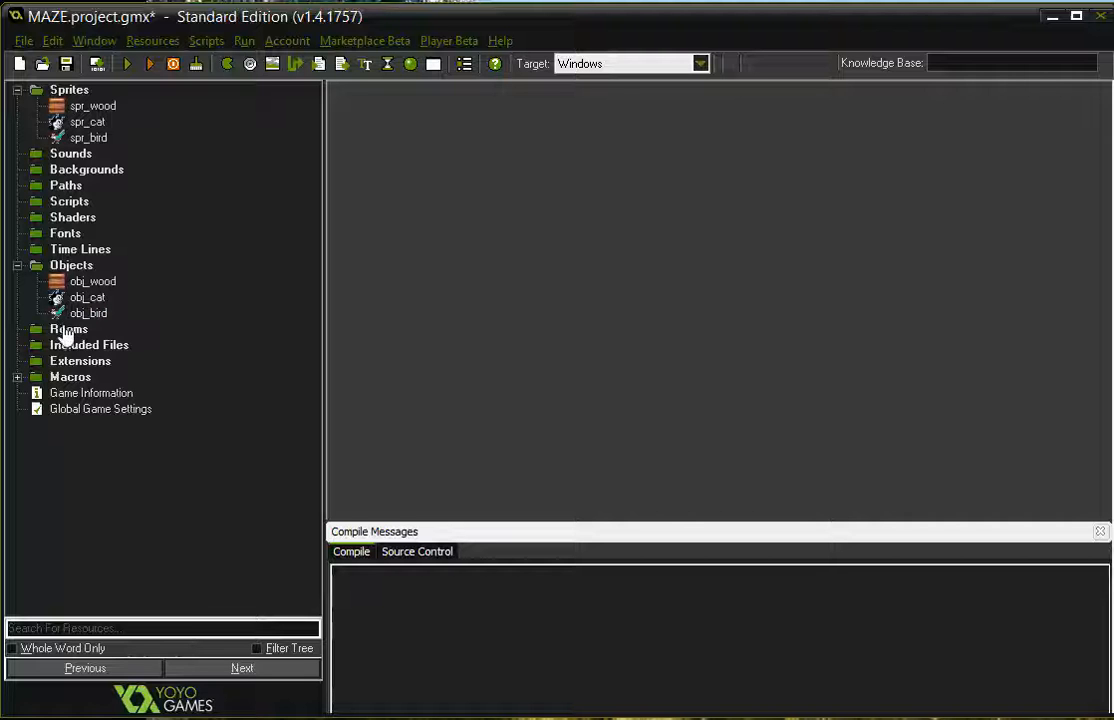
Step: Create a new room and choose obj_wood as the object to place in it
left_click(434, 65)
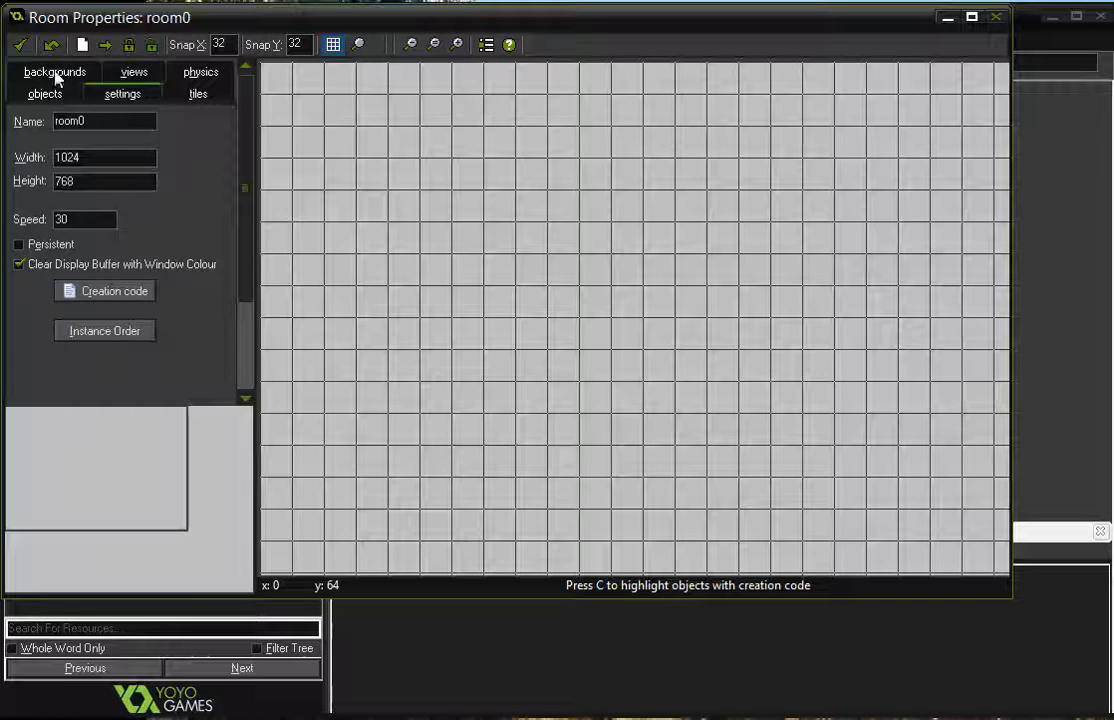
left_click(42, 95)
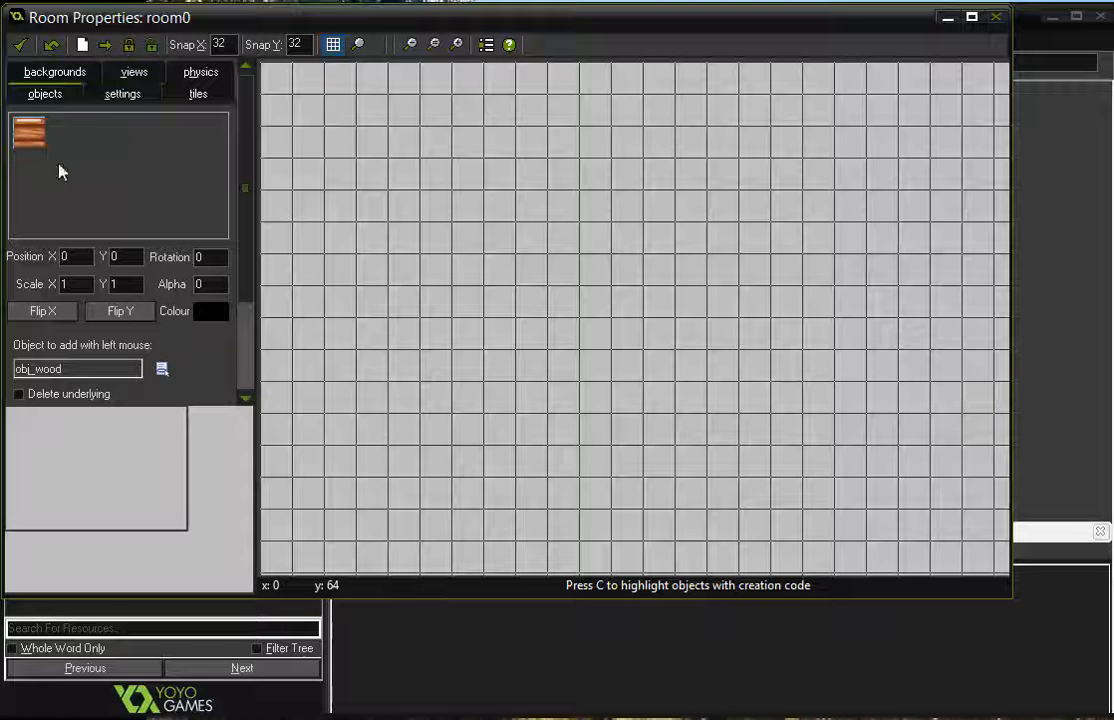
left_click(162, 369)
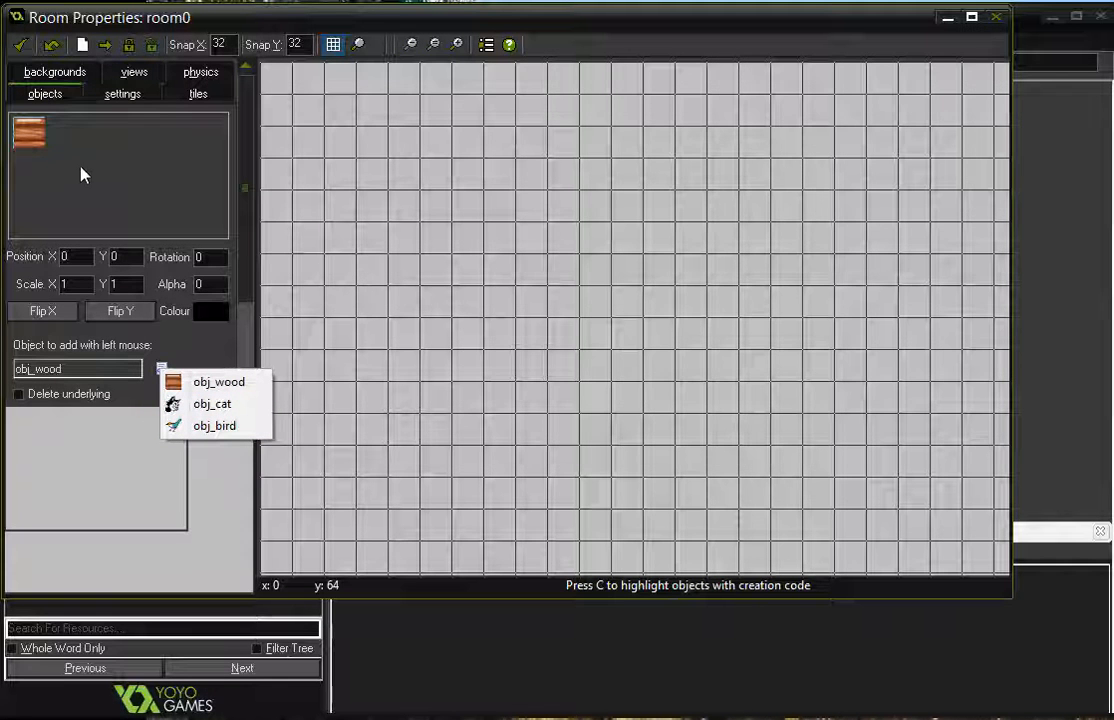
left_click(214, 376)
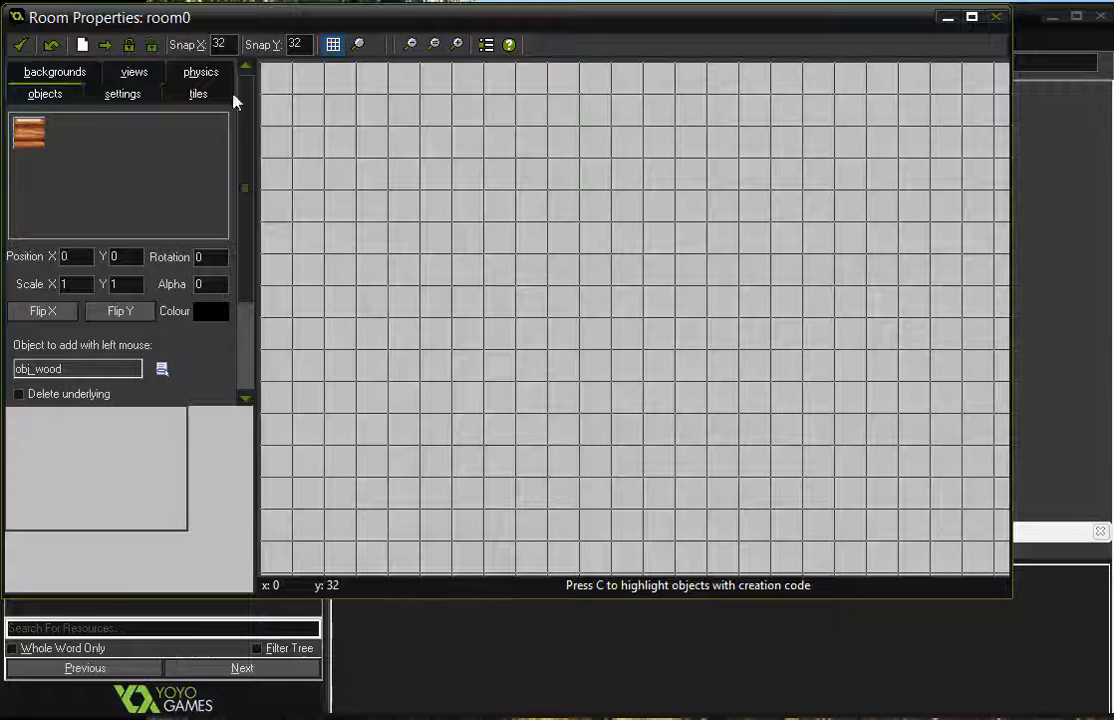
Step: Place a vertical wall of ten adjoining obj_wood blocks along the room's left edge, from y 0 down to y 288
left_click(284, 87)
left_click(293, 116)
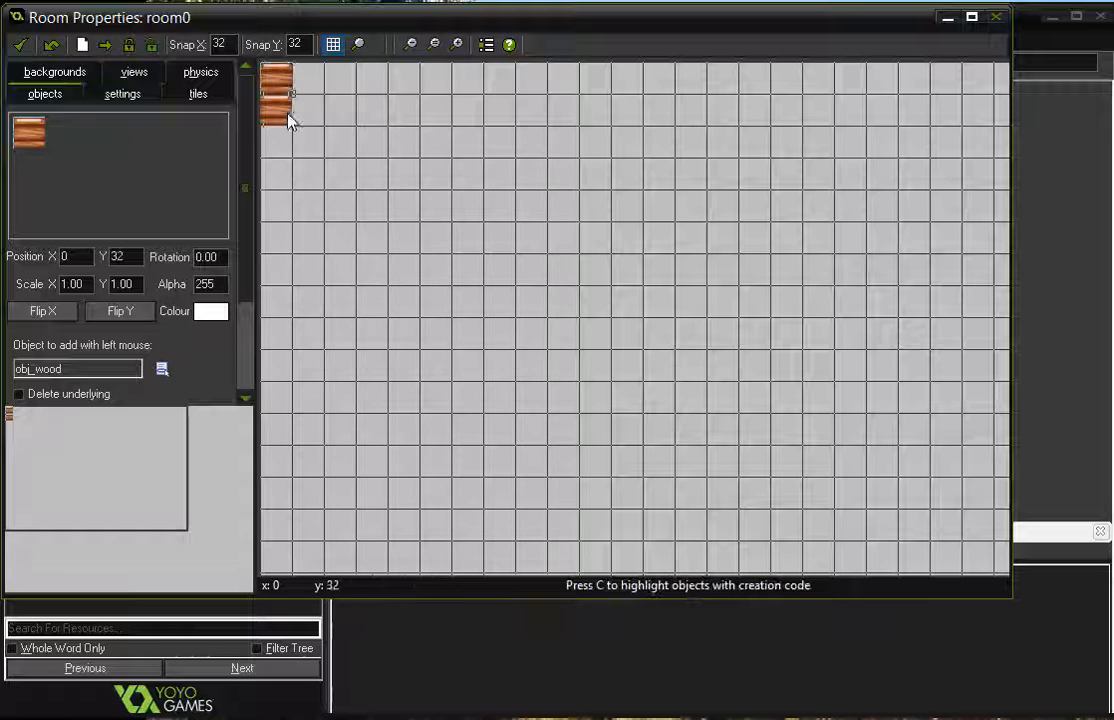
left_click(288, 180)
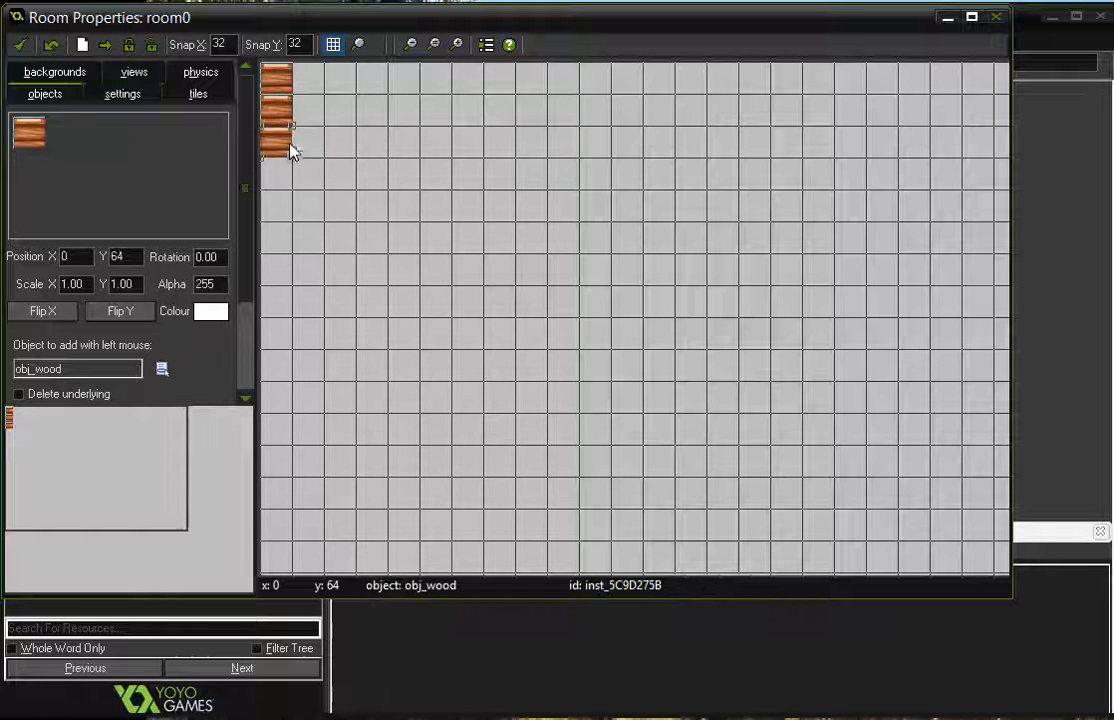
left_click(279, 181)
left_click(279, 210)
left_click(282, 240)
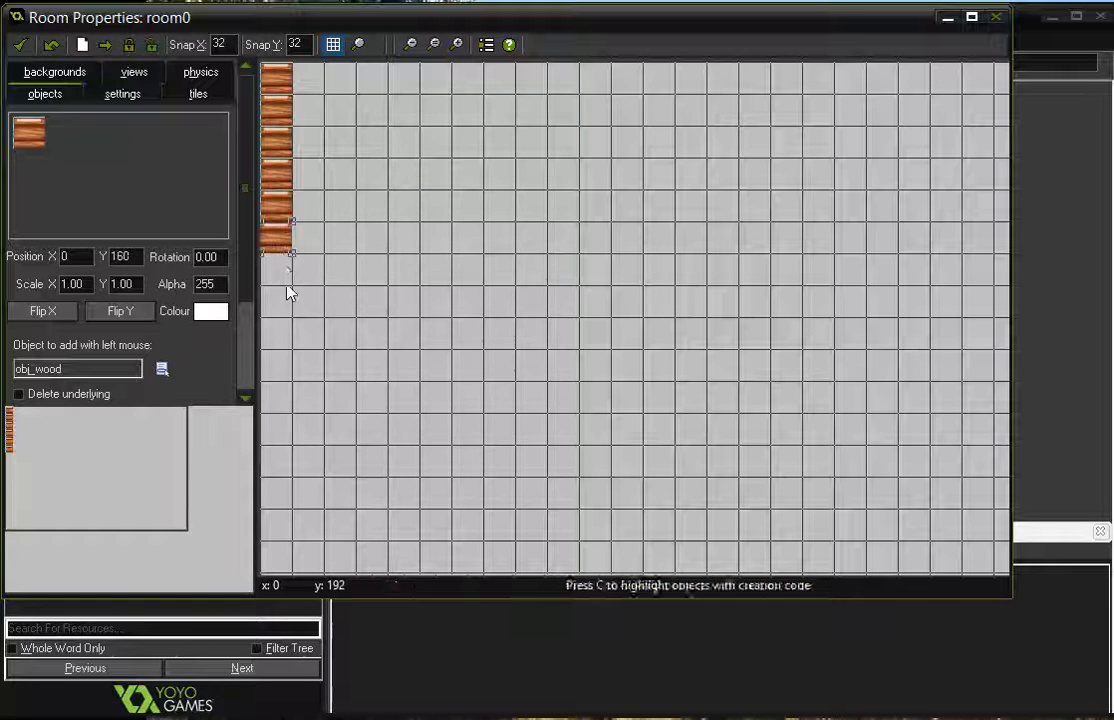
left_click(288, 296)
left_click(283, 320)
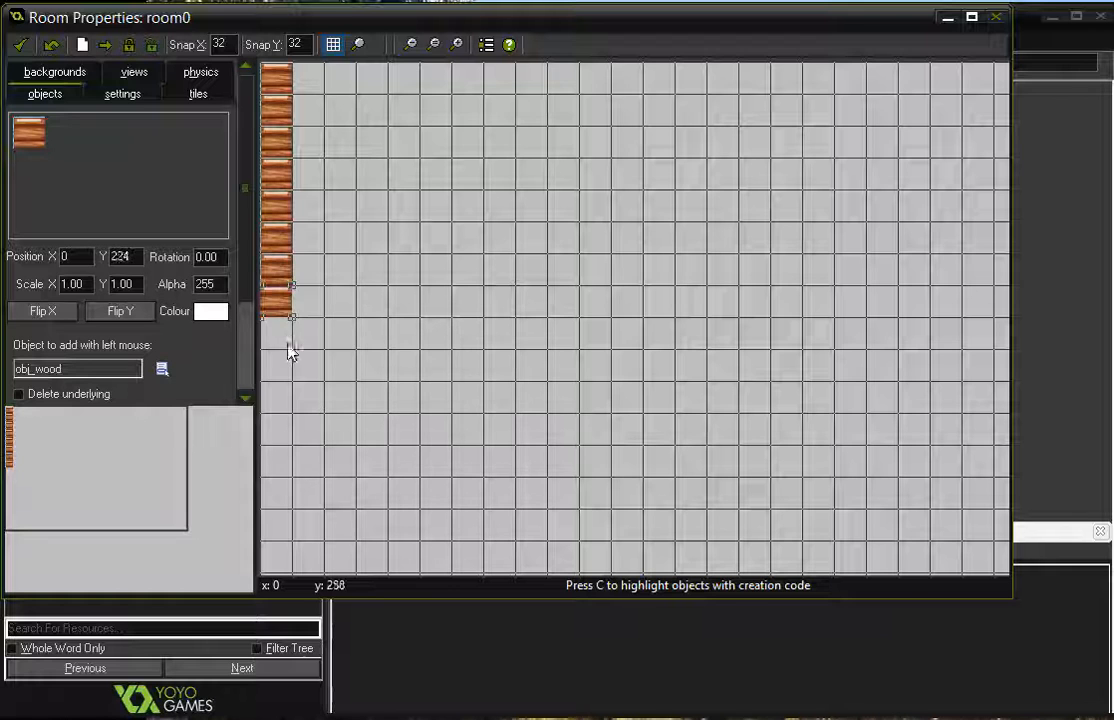
left_click(285, 335)
left_click(284, 380)
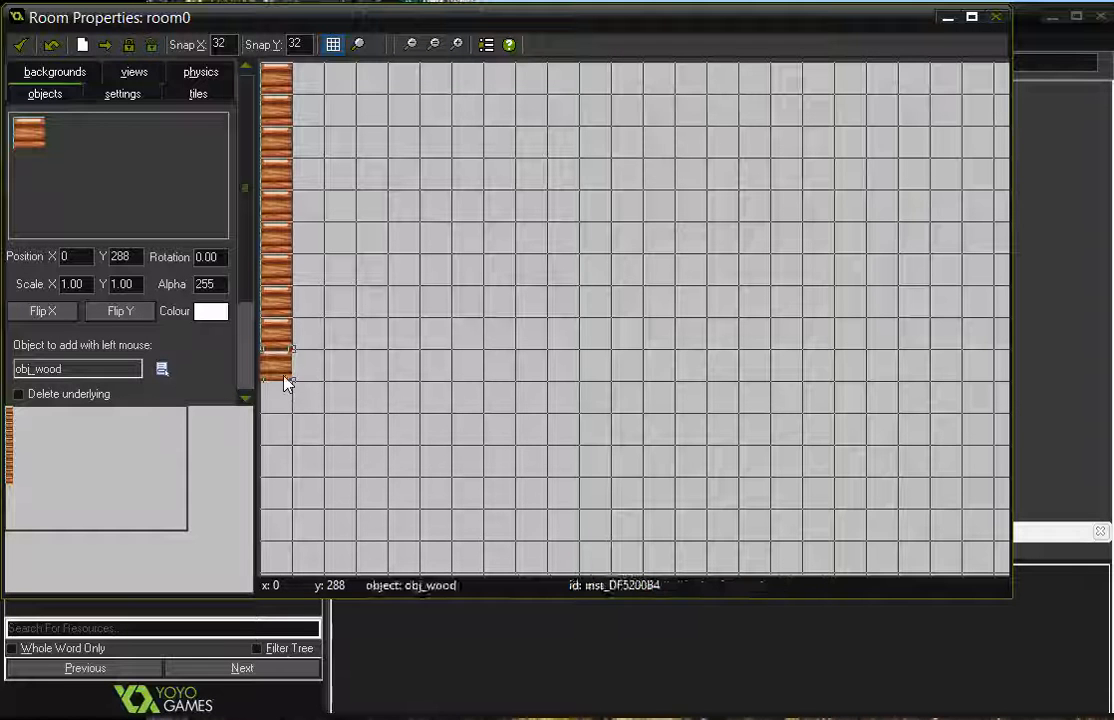
Step: Extend the wall with obj_wood blocks along y 288 to x 192, and add one block above its end at y 256
left_click(312, 379)
left_click(345, 377)
left_click(368, 376)
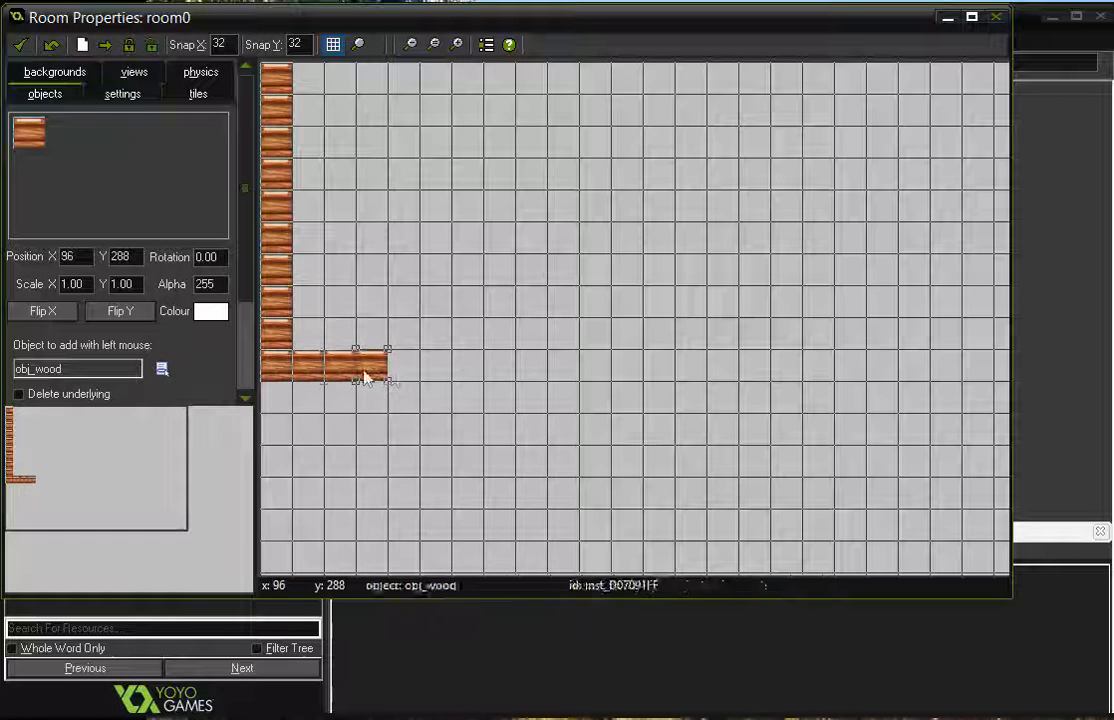
left_click(405, 376)
left_click(440, 375)
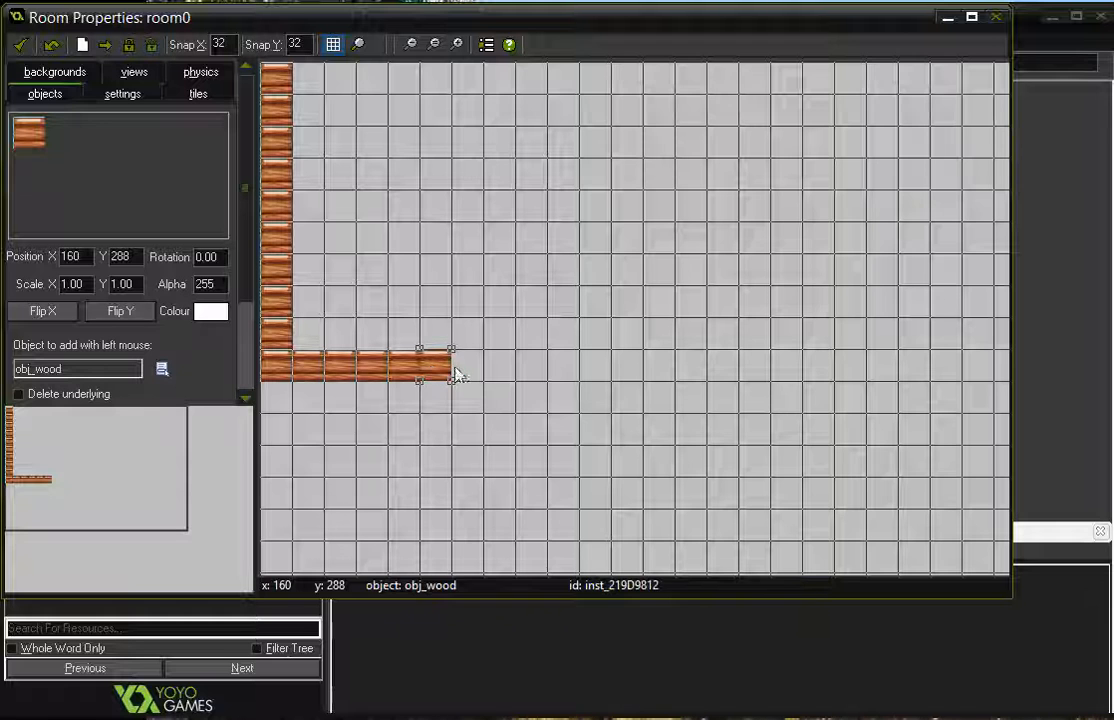
left_click(470, 367)
left_click(472, 333)
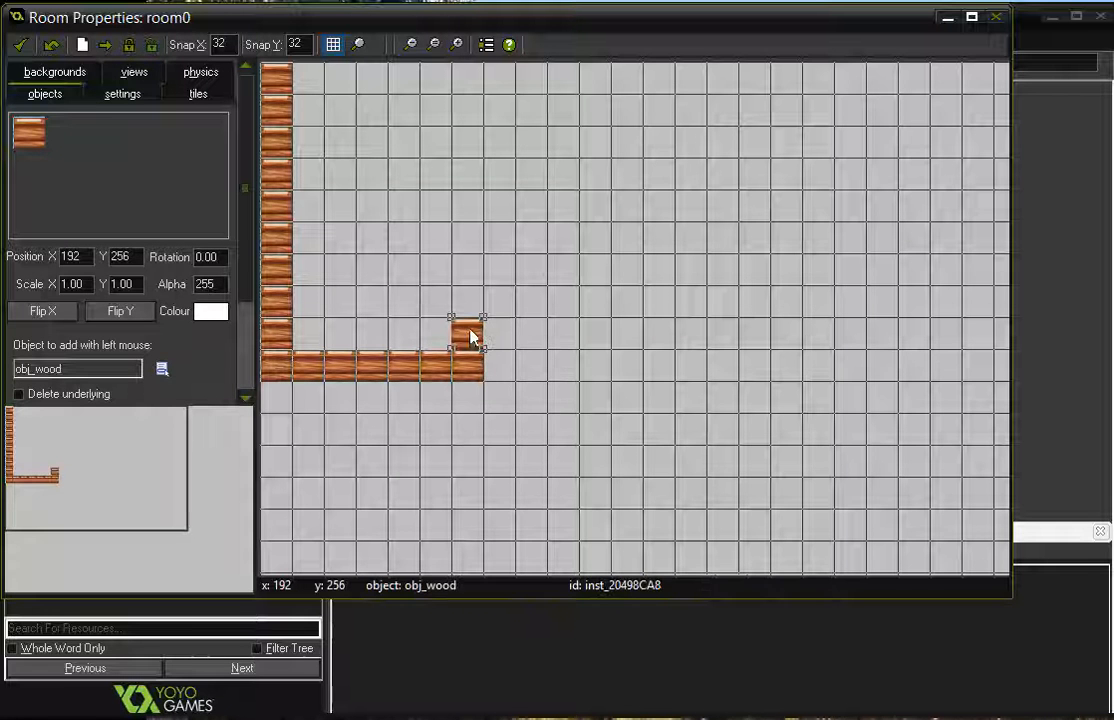
Step: Place an extra obj_wood block at x 224, y 256 and delete that block again
left_click(500, 335)
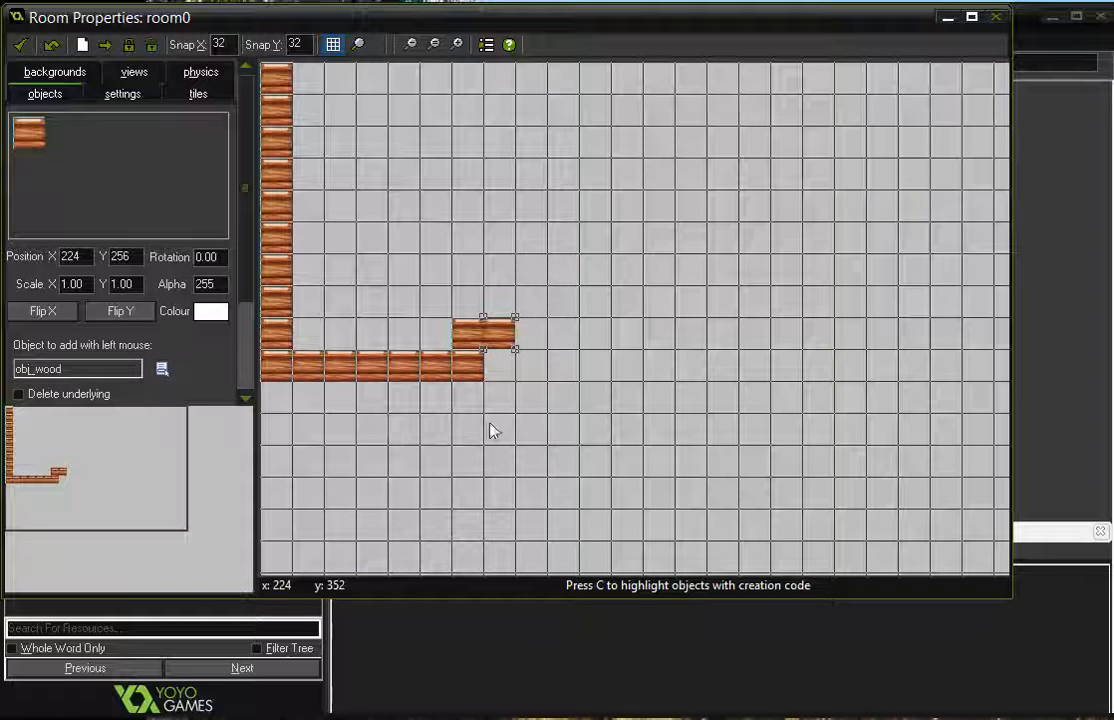
right_click(502, 340)
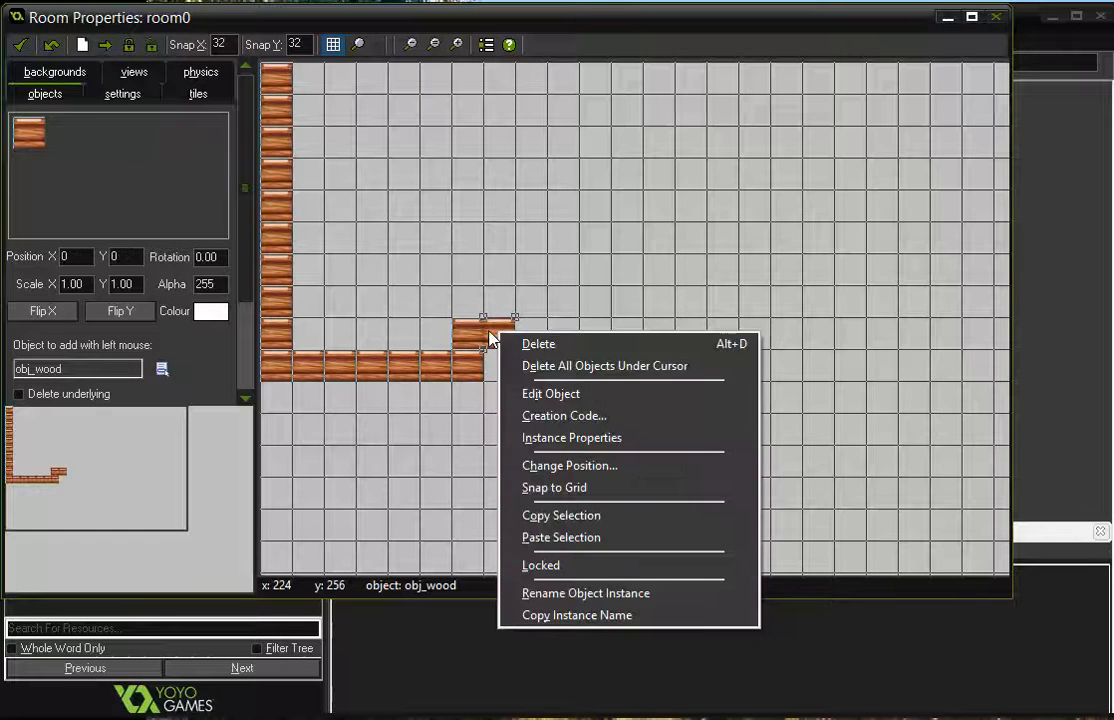
right_click(490, 338)
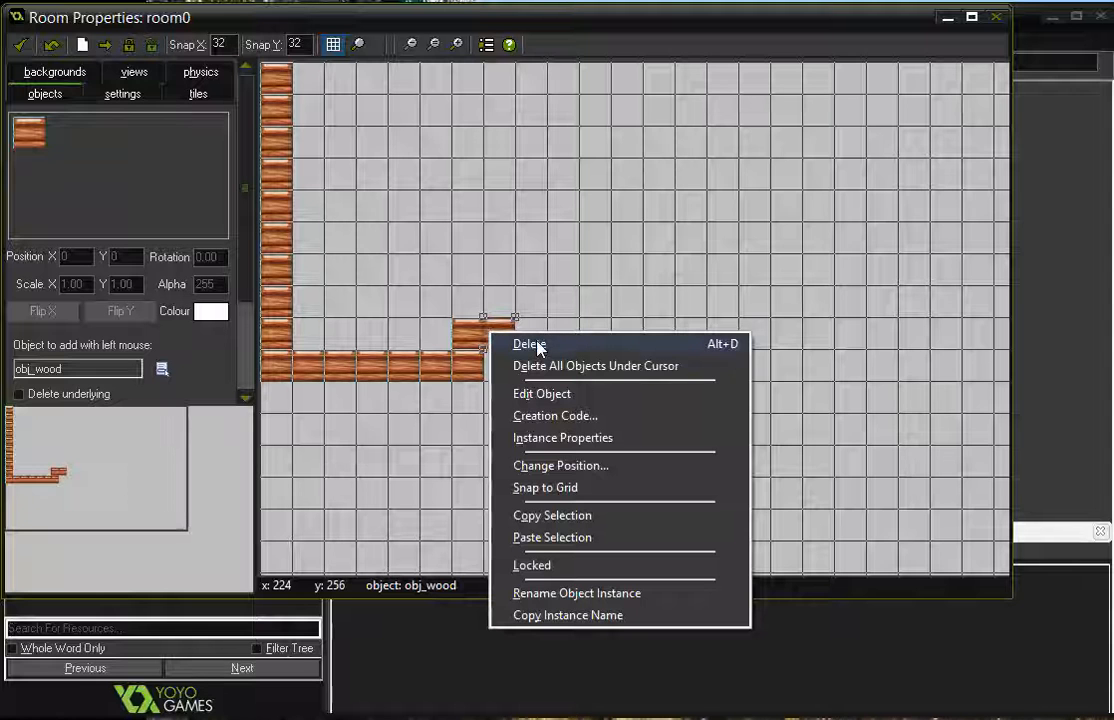
left_click(533, 344)
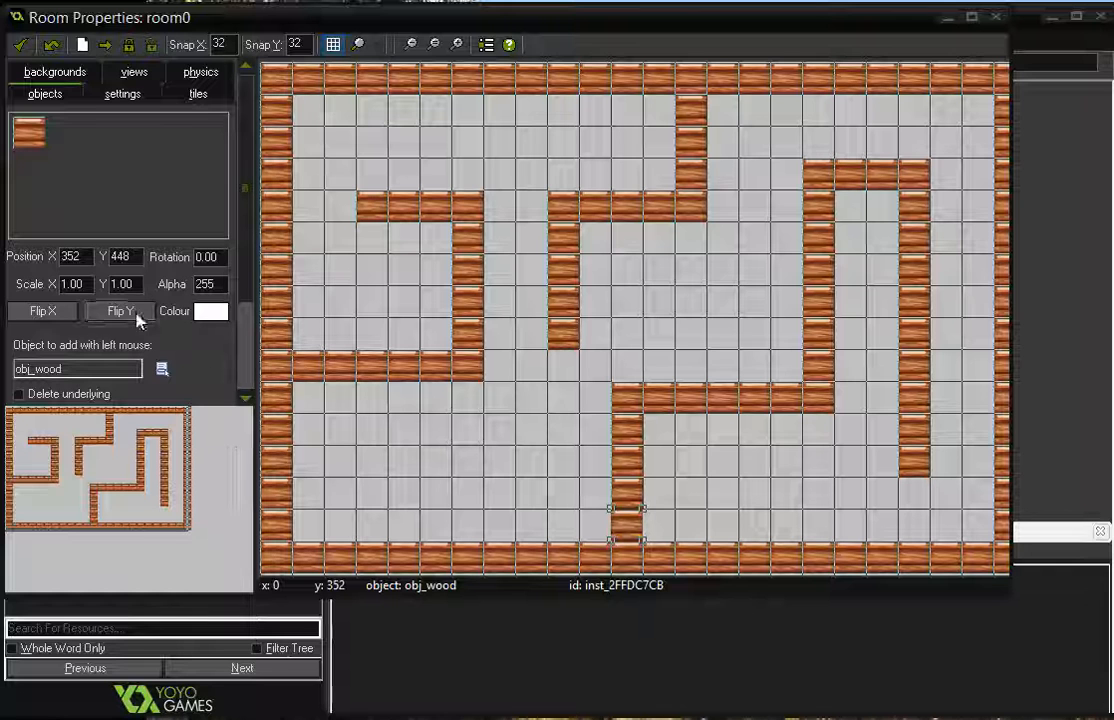
Step: Place one obj_cat in the maze's bottom-left corner at x 32, y 448
left_click(162, 367)
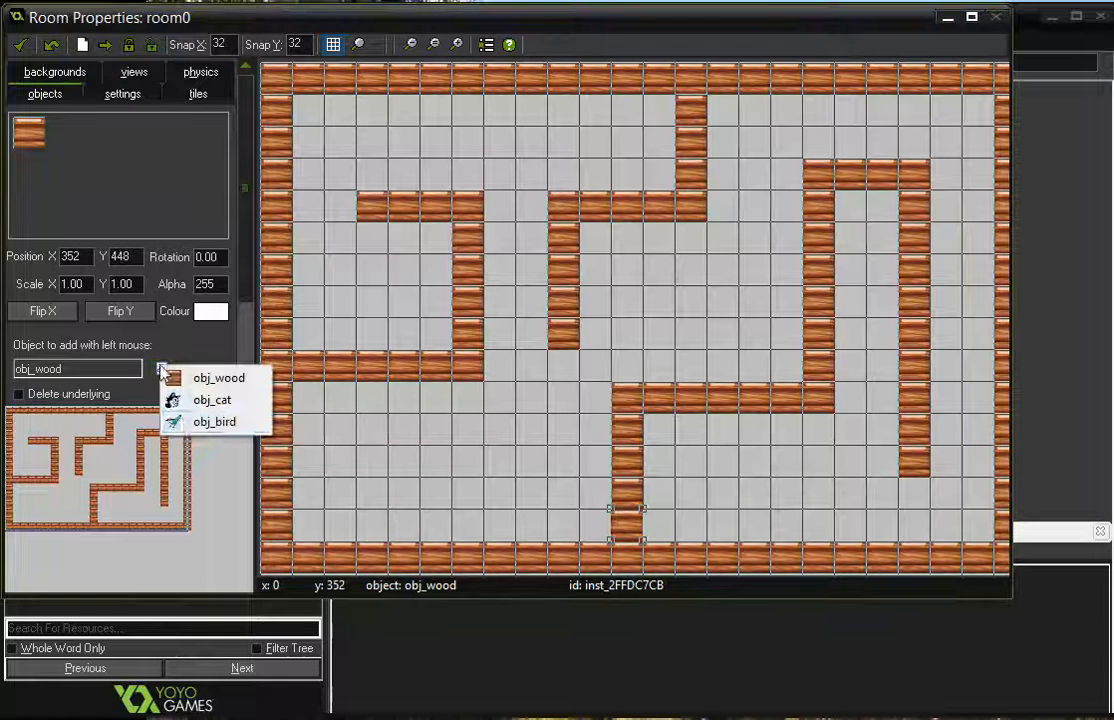
left_click(201, 404)
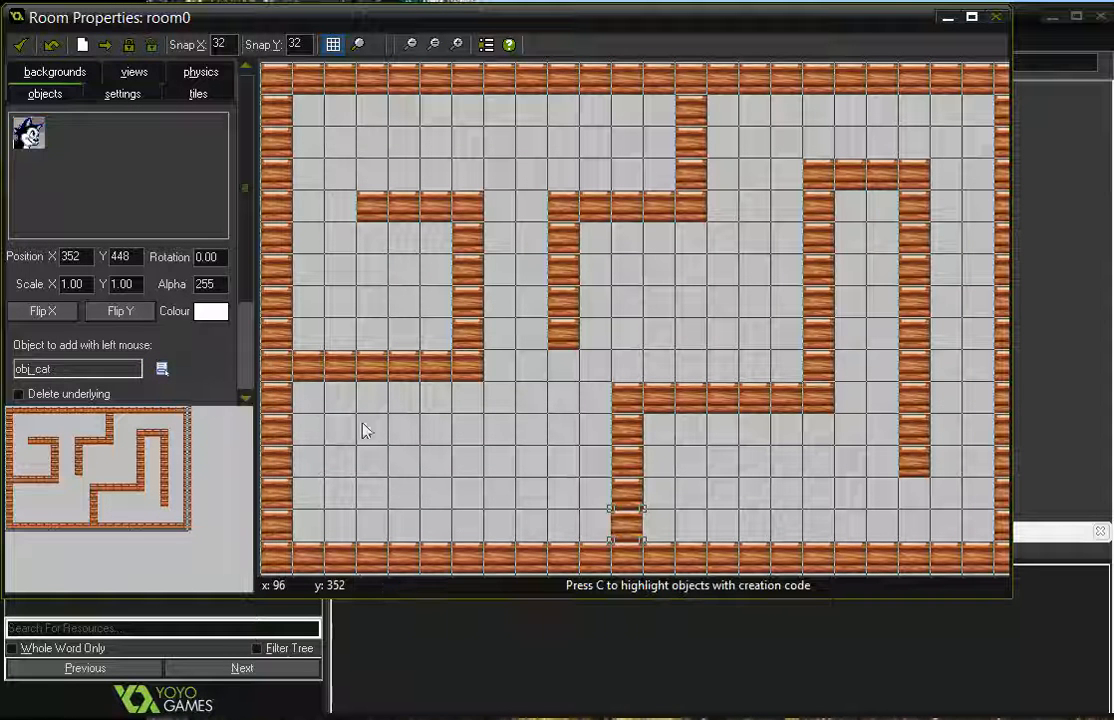
left_click(312, 518)
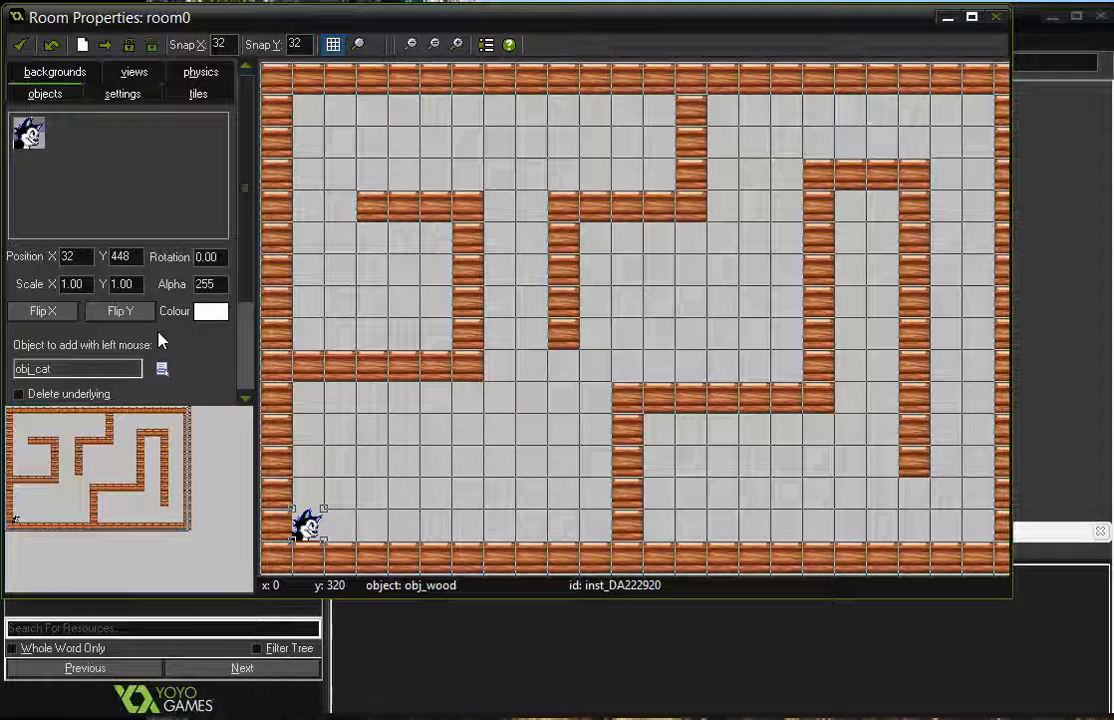
Step: Place four obj_bird instances in the upper-left part of the maze, two of them inside the walled chamber and two along y 64
left_click(163, 372)
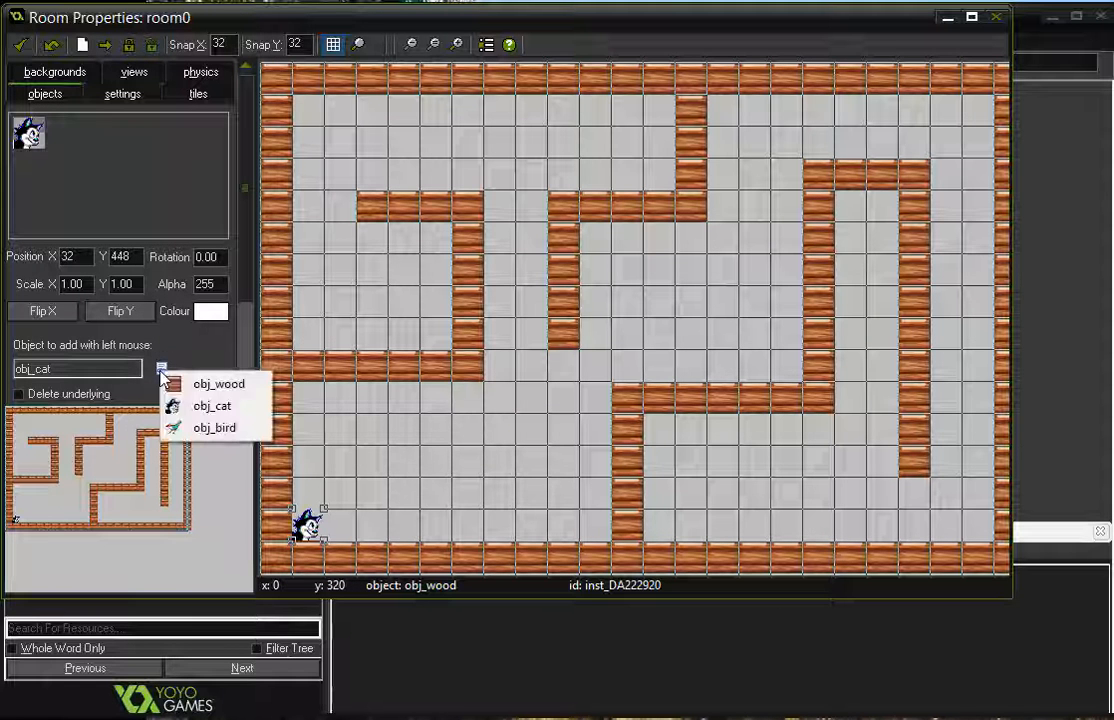
left_click(224, 430)
left_click(425, 270)
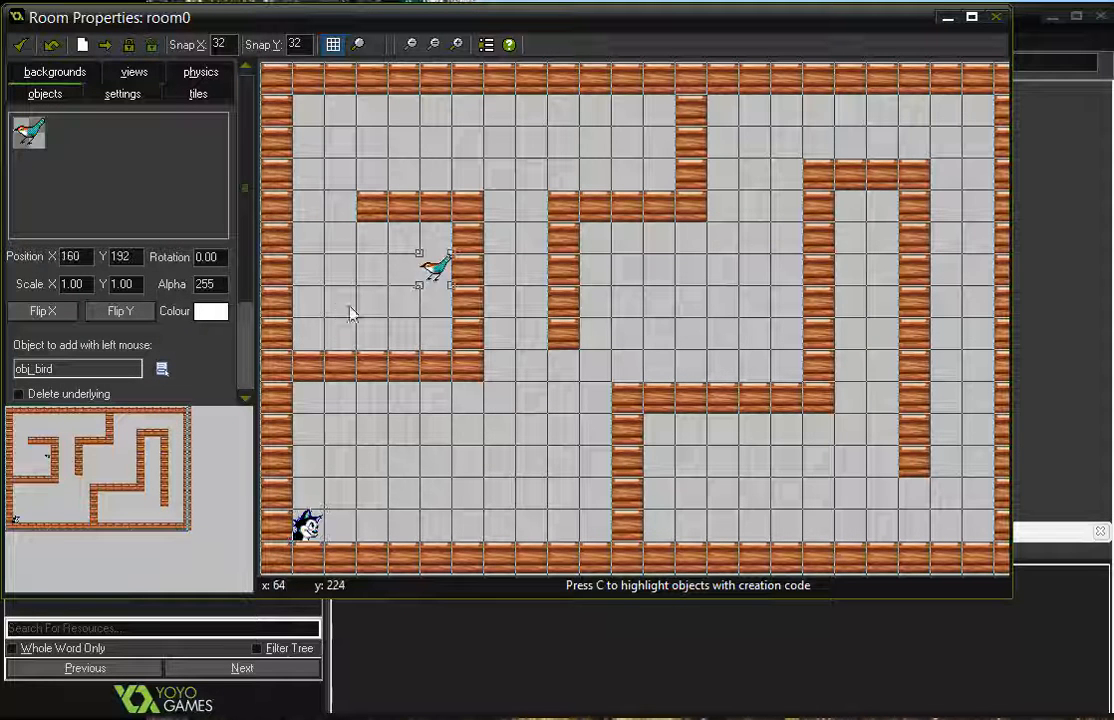
left_click(340, 314)
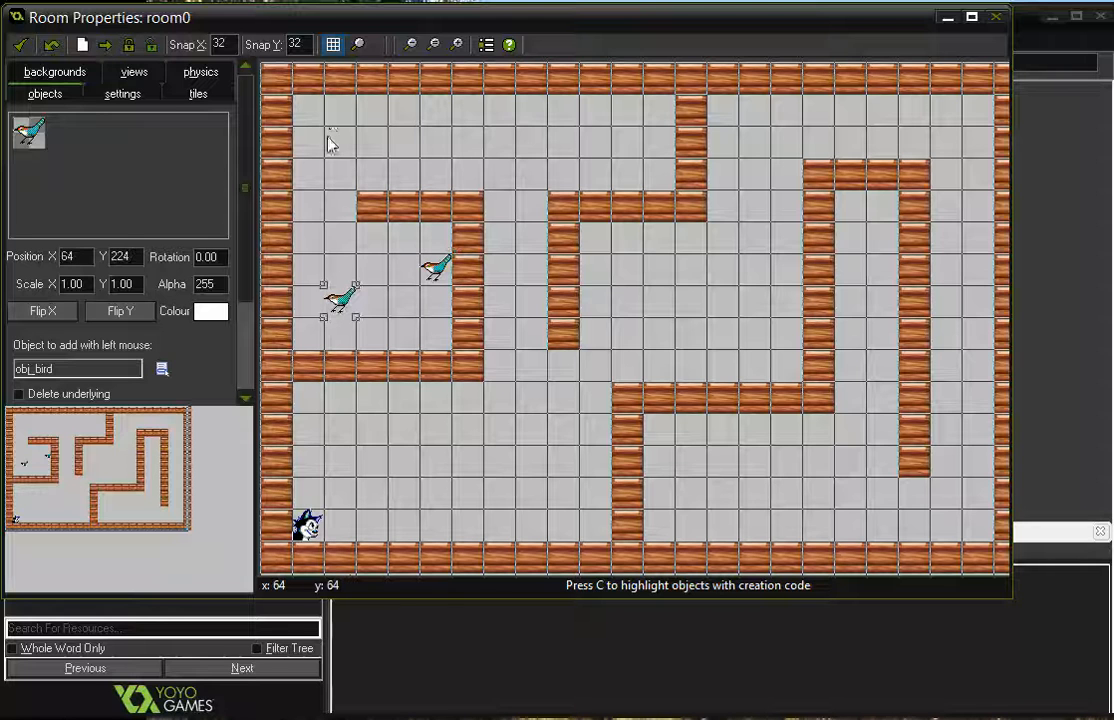
left_click(333, 142)
left_click(628, 141)
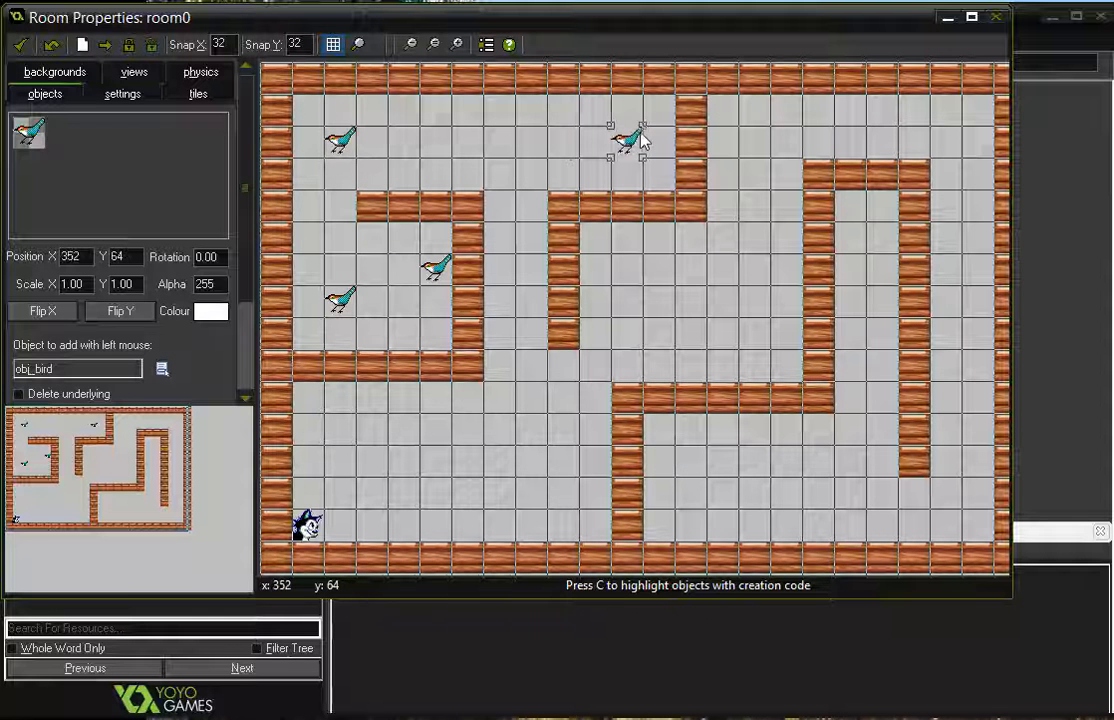
Step: Place seven obj_bird instances across the right half of the maze, spread over its upper area, inner corridor, lower area and right-hand corridor
left_click(755, 141)
left_click(880, 238)
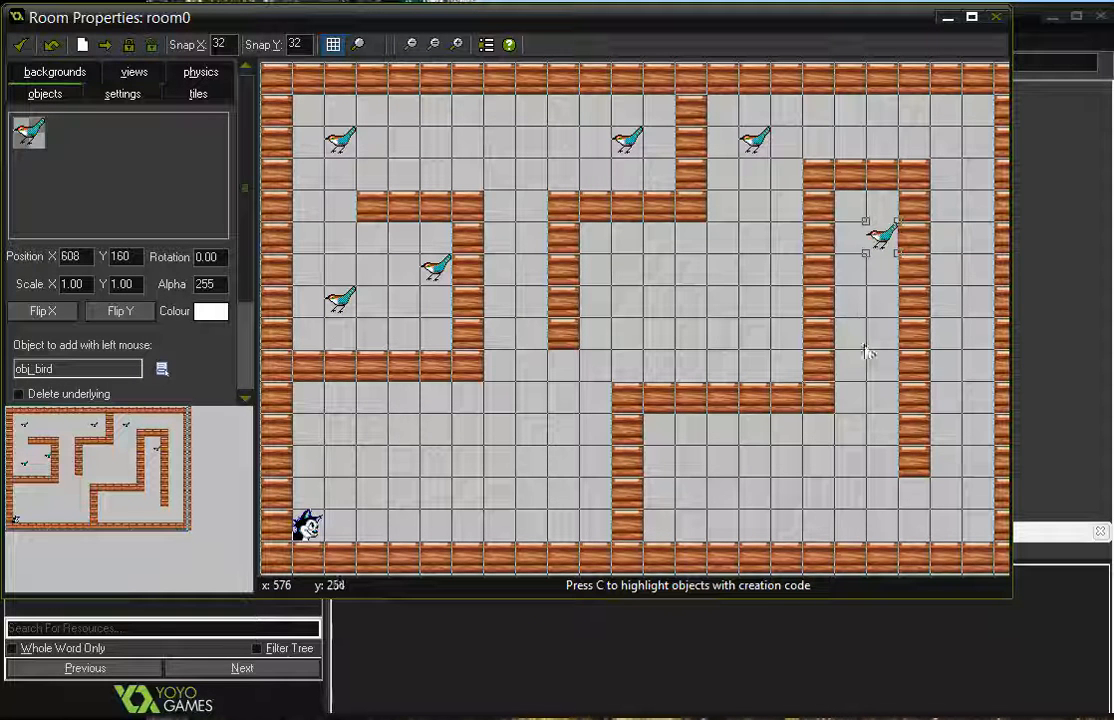
left_click(849, 333)
left_click(690, 430)
left_click(818, 493)
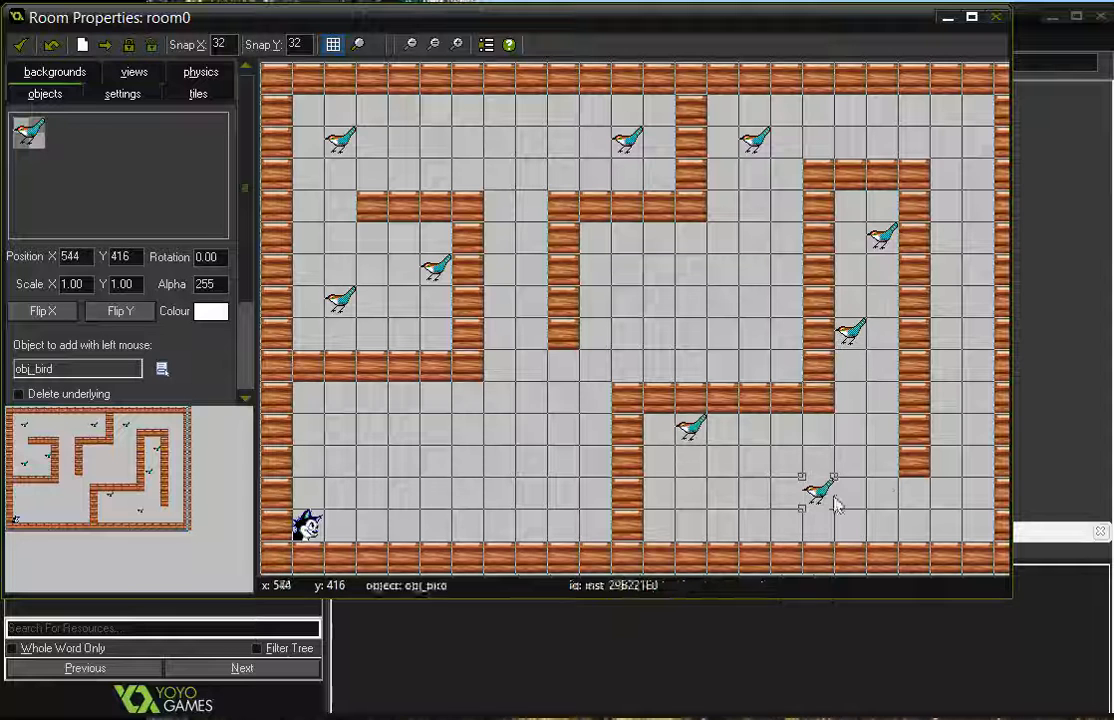
left_click(976, 365)
left_click(977, 173)
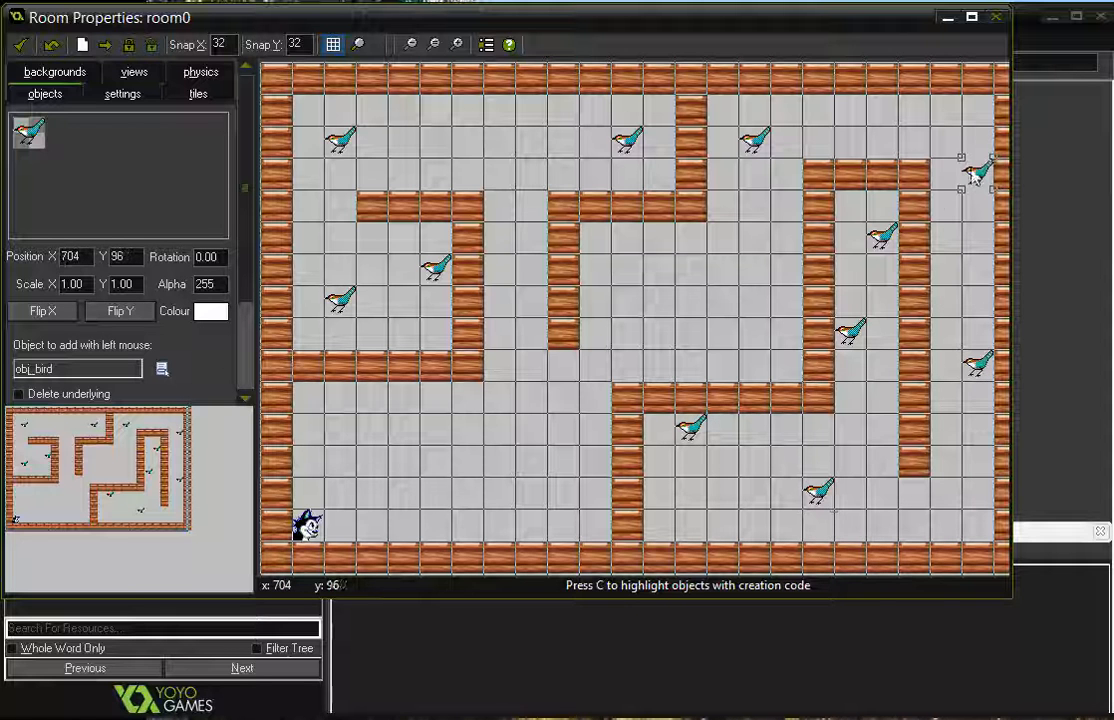
Step: Place five more obj_bird instances in the maze's central passages and lower-left area
left_click(630, 300)
left_click(531, 460)
left_click(527, 303)
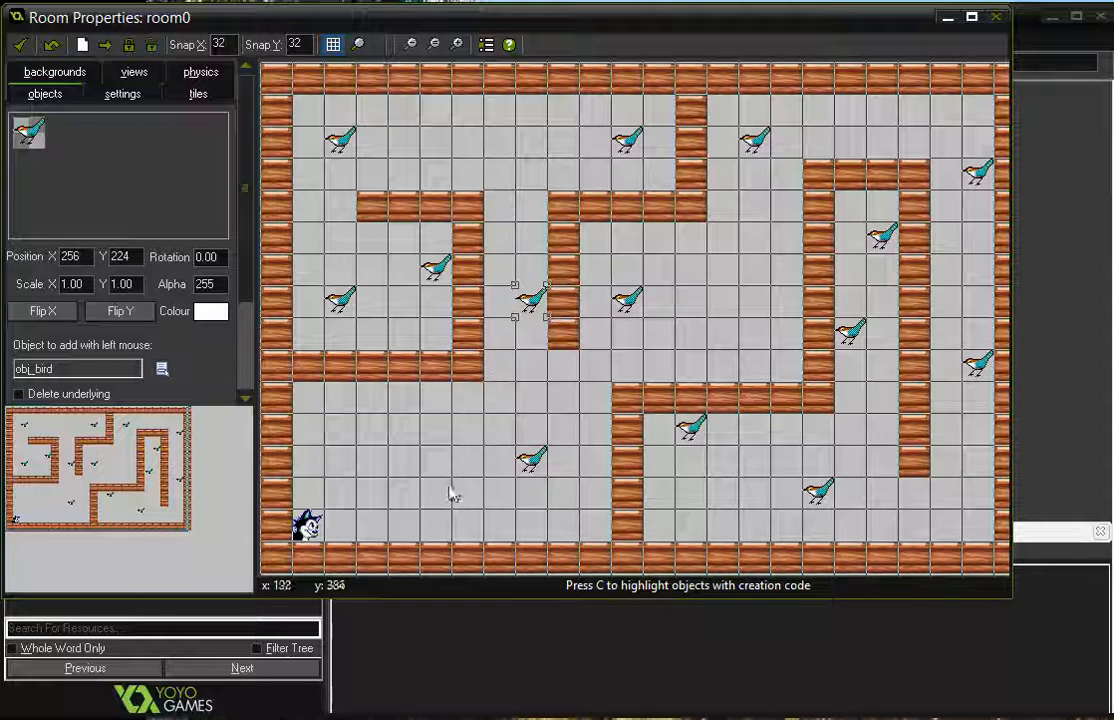
left_click(405, 522)
left_click(436, 438)
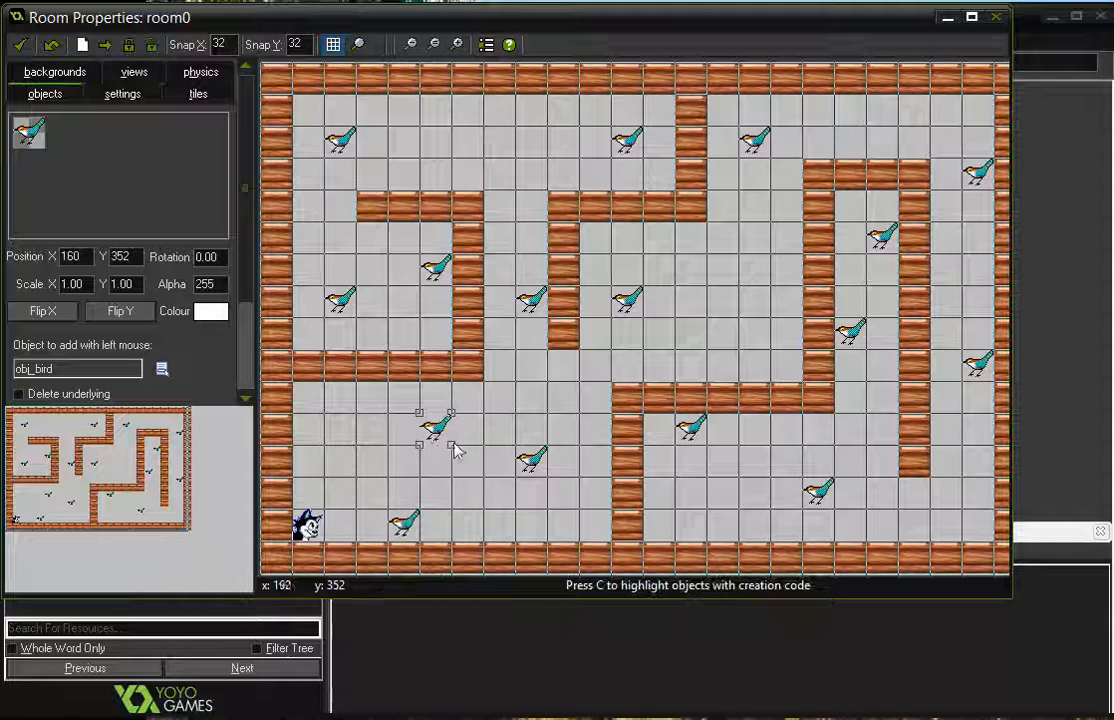